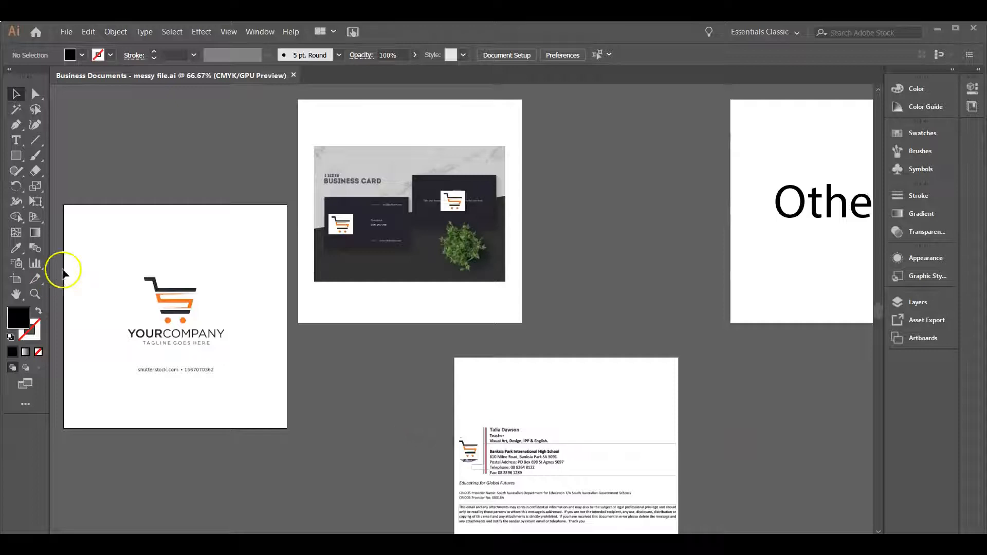
Create a new print document from the A4 preset in portrait orientation with four artboards
click(67, 32)
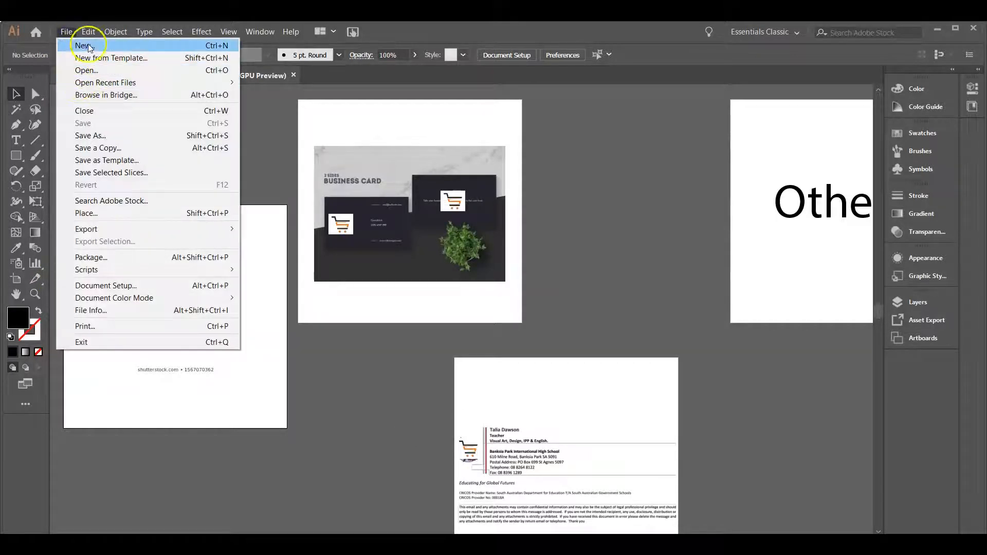
click(66, 32)
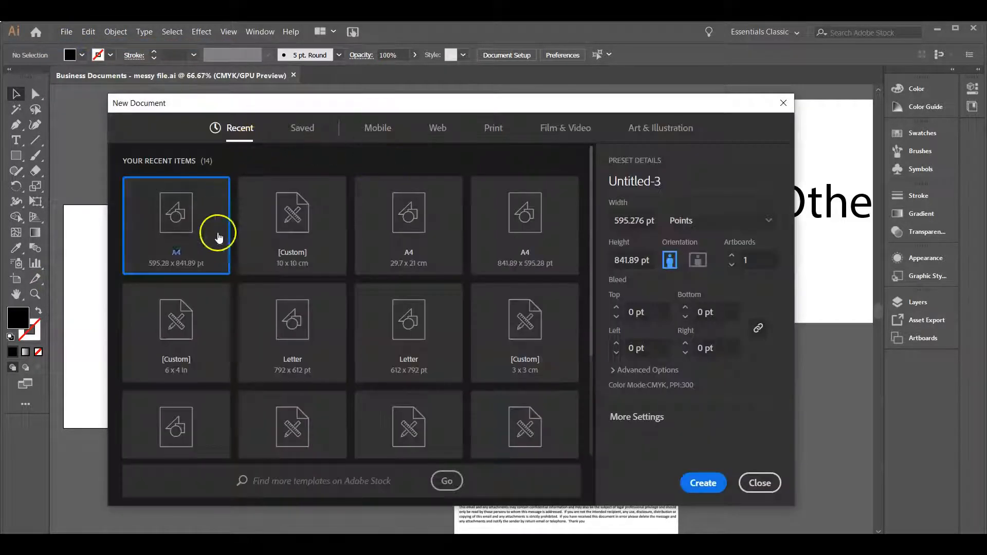
click(490, 132)
click(291, 212)
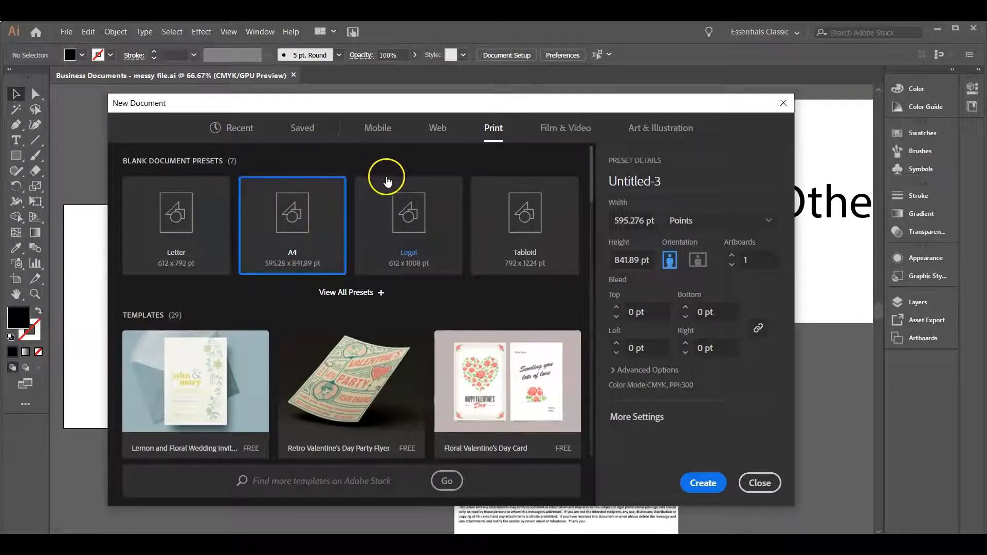
click(732, 257)
click(704, 486)
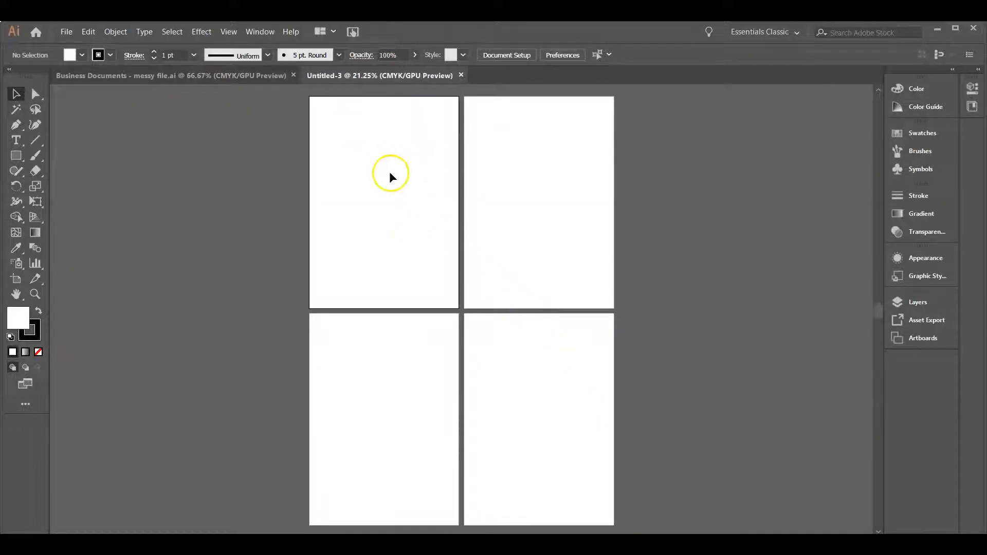
Copy the company logo from the messy business file into the upper part of the new document's first artboard
click(98, 76)
click(247, 317)
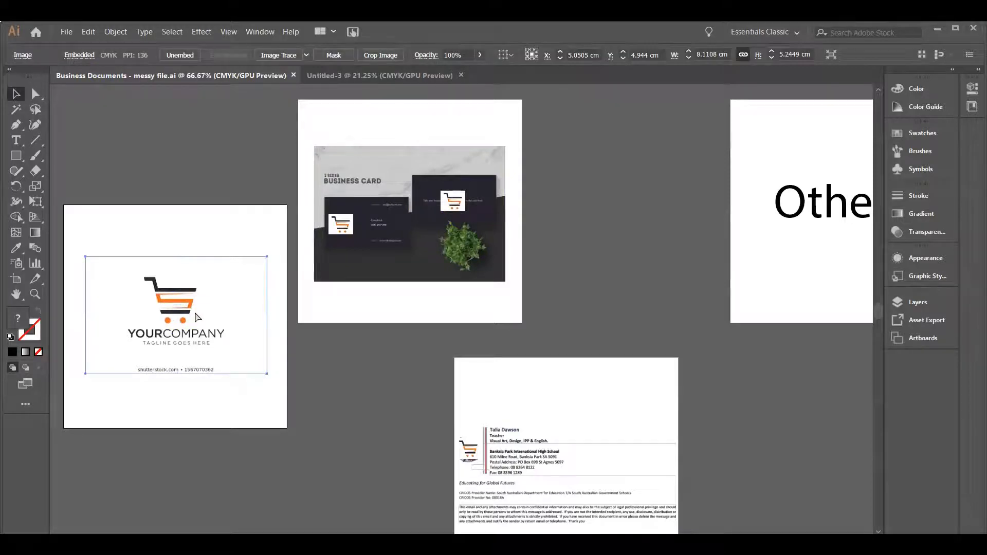
click(370, 76)
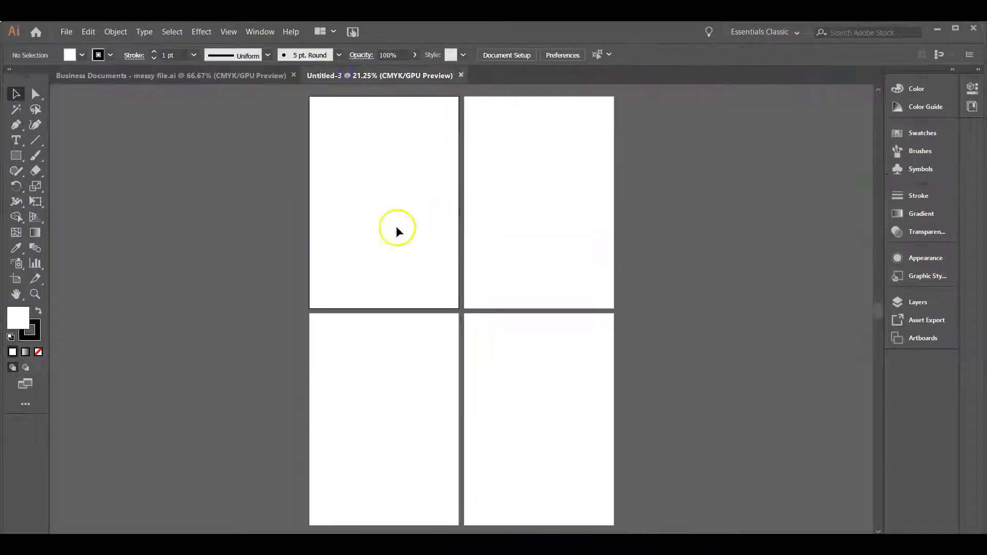
key(ctrl+v)
drag(461, 305, 348, 132)
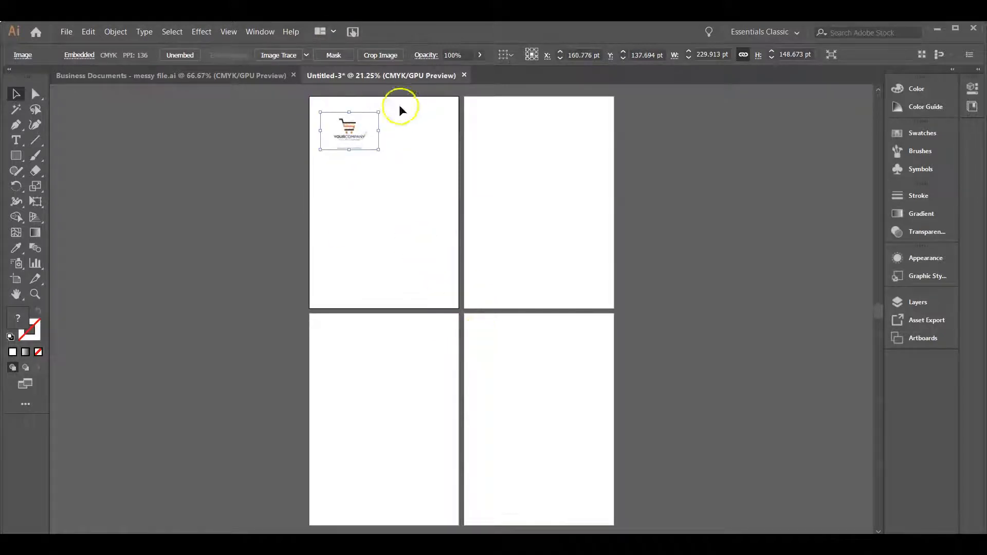
Copy the business card mockup together with its two overlaid logos onto the new document's second artboard
click(264, 78)
click(412, 207)
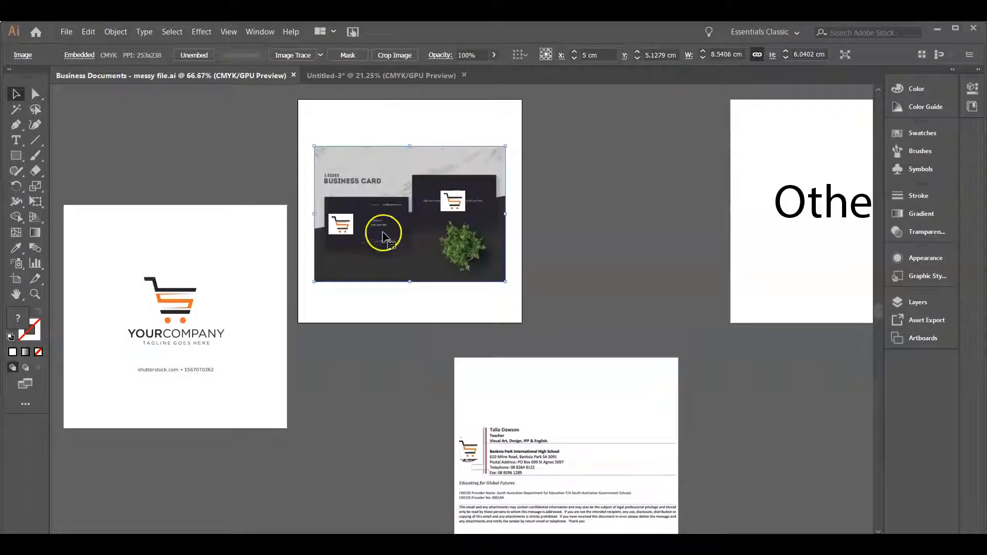
shift+click(343, 220)
shift+click(452, 199)
drag(452, 202, 498, 131)
Copy the email signature and its logo from the messy file to the top of the new document's third artboard
click(218, 75)
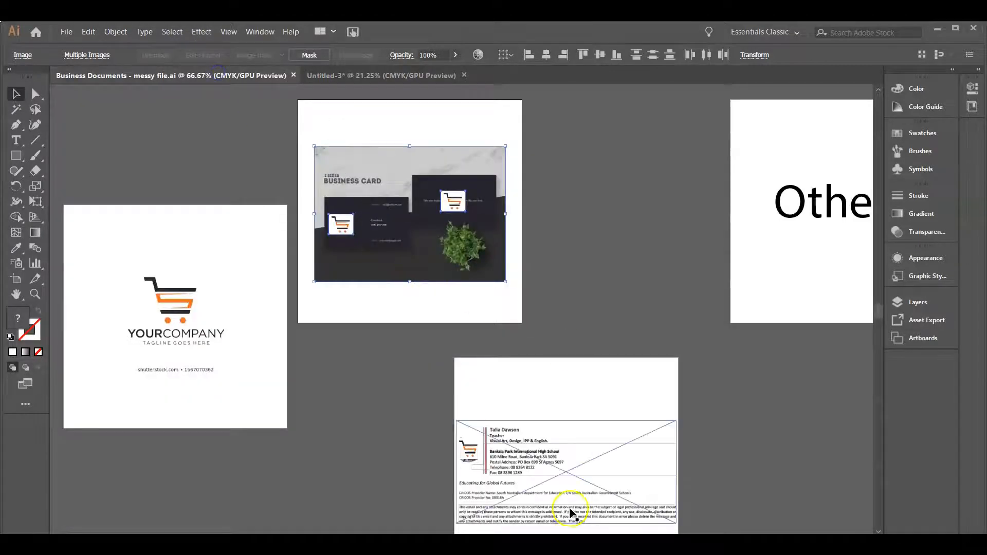
click(568, 511)
shift+click(465, 446)
drag(468, 449, 347, 358)
Copy the "Other" text from the messy file to the top of the new document's fourth artboard
click(274, 75)
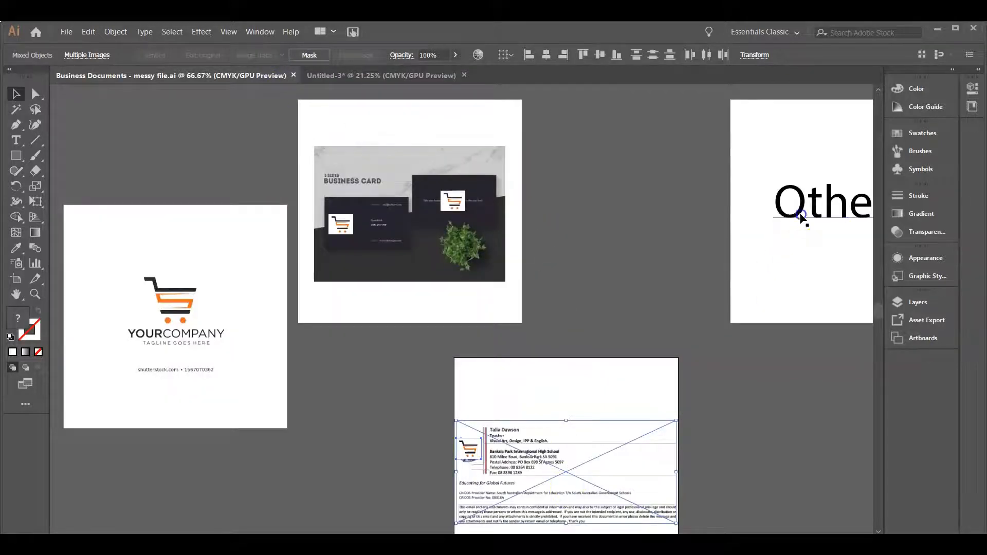
click(379, 75)
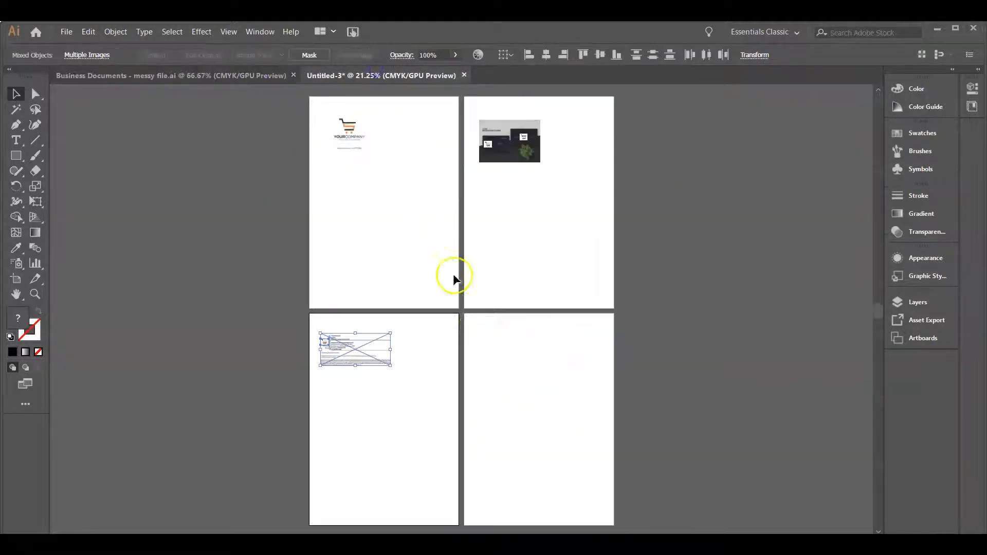
click(575, 433)
key(ctrl+v)
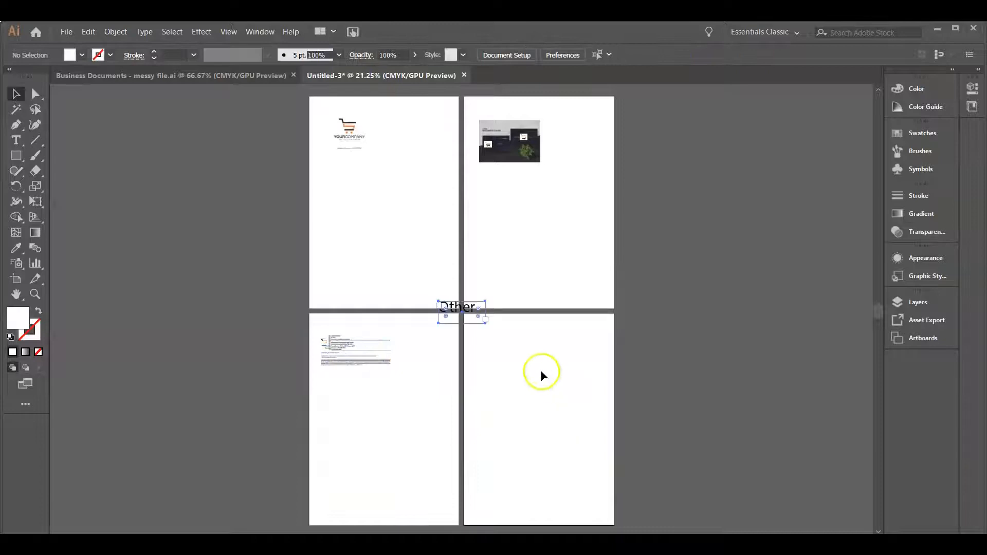
drag(469, 314, 517, 344)
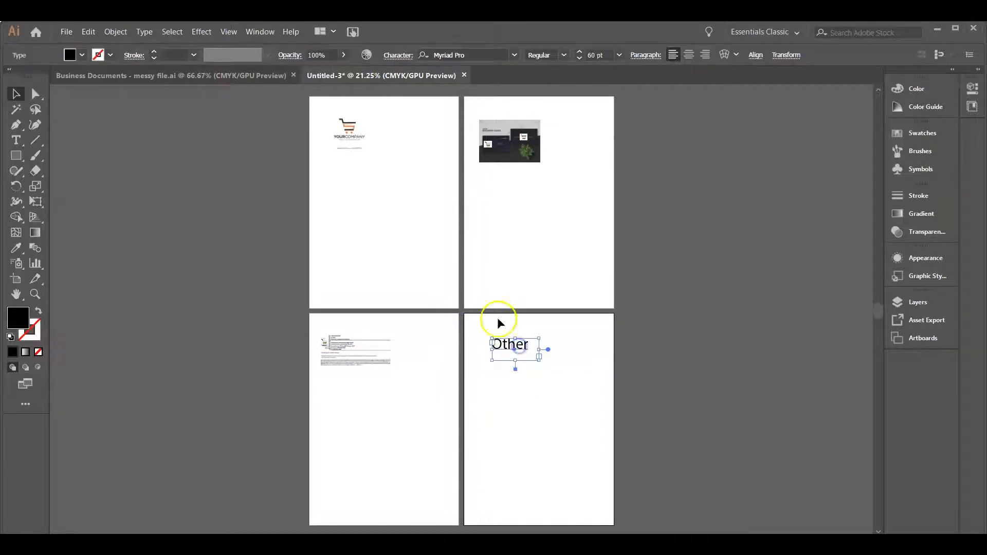
click(425, 253)
Enlarge the logo on the first artboard to about 536 by 346 pt, filling the width of its upper part
click(345, 148)
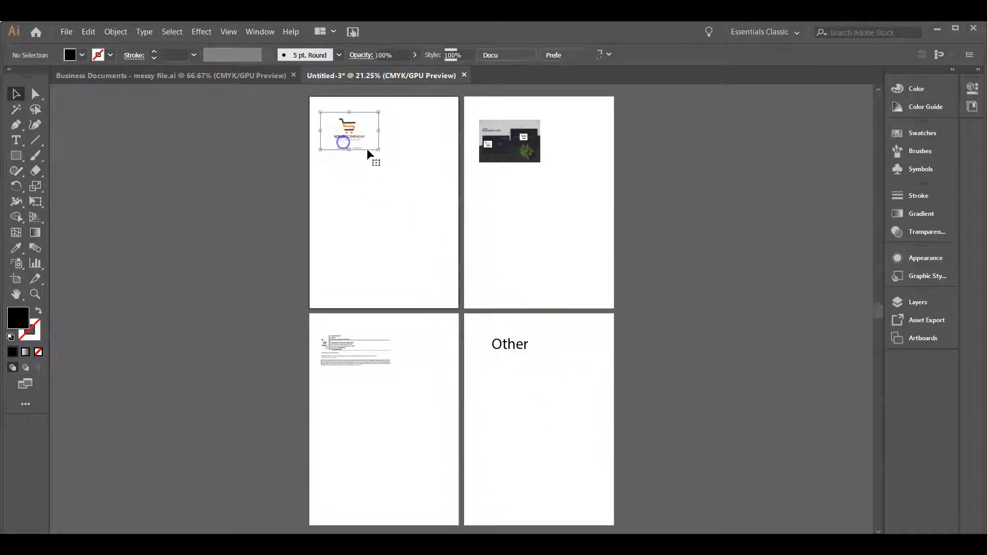
click(412, 259)
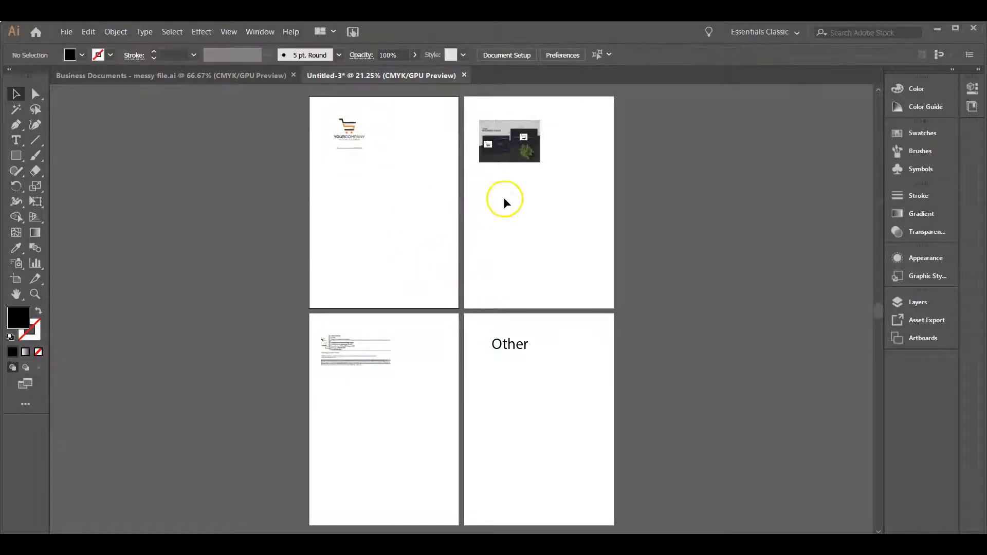
key(ctrl+0)
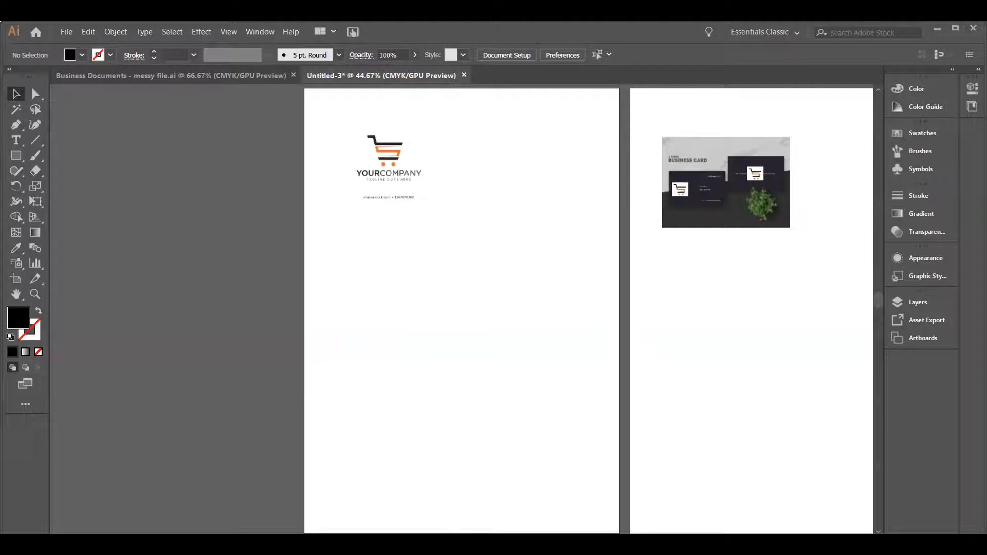
click(378, 191)
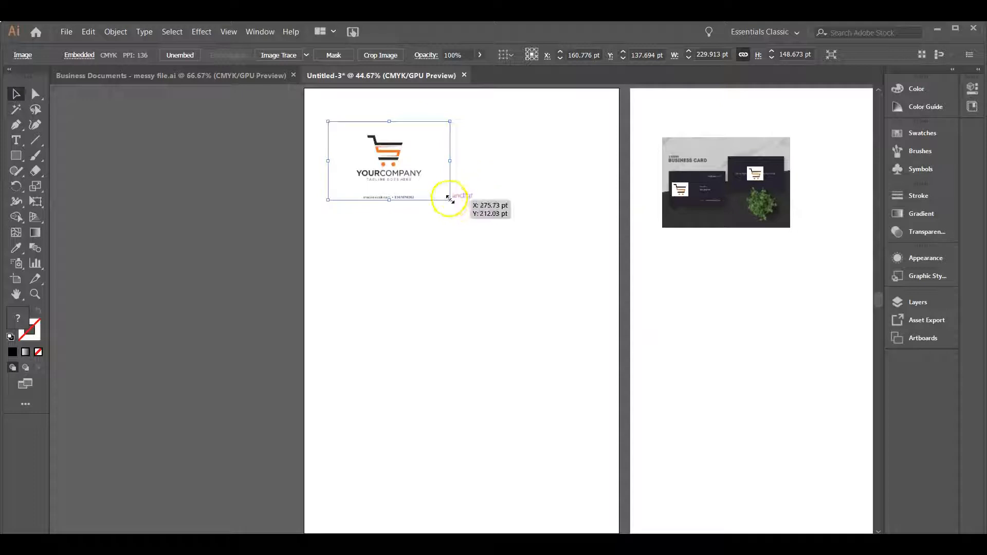
drag(449, 199, 570, 285)
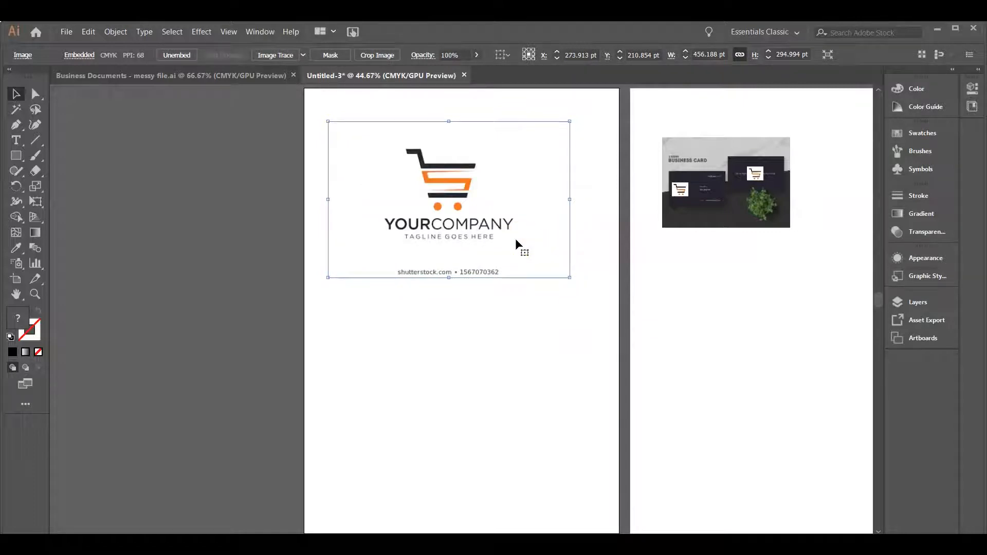
drag(450, 181, 443, 162)
drag(567, 256, 605, 324)
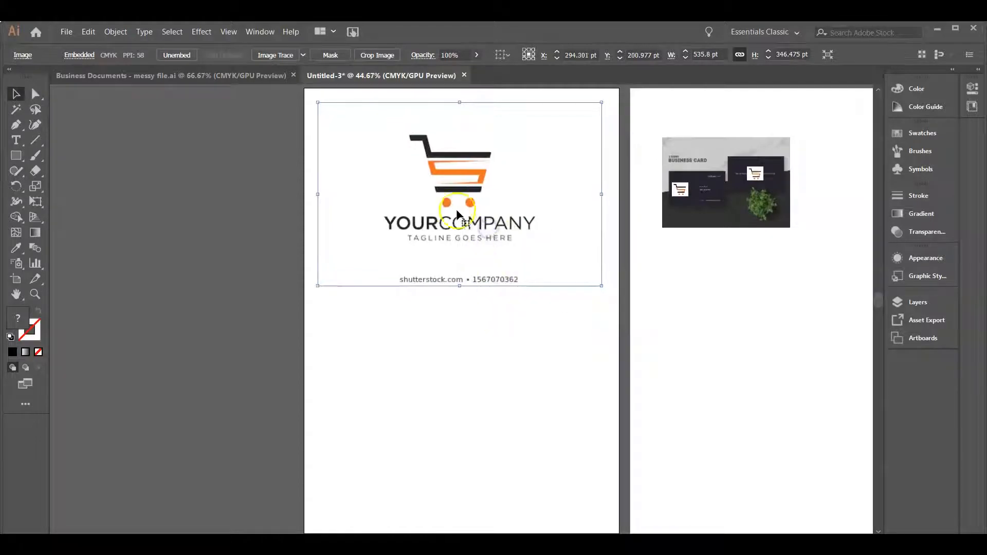
Duplicate the large logo and shrink the copy to a small version below the original, near the artboard's left edge
key(ctrl+c)
key(ctrl+v)
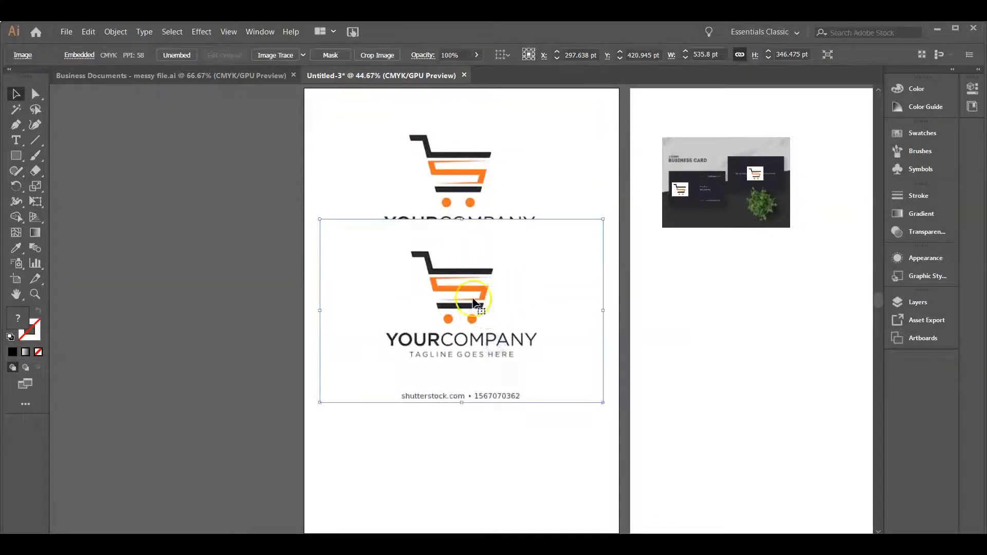
drag(473, 302, 476, 365)
drag(608, 467, 464, 372)
drag(399, 324, 401, 348)
click(467, 391)
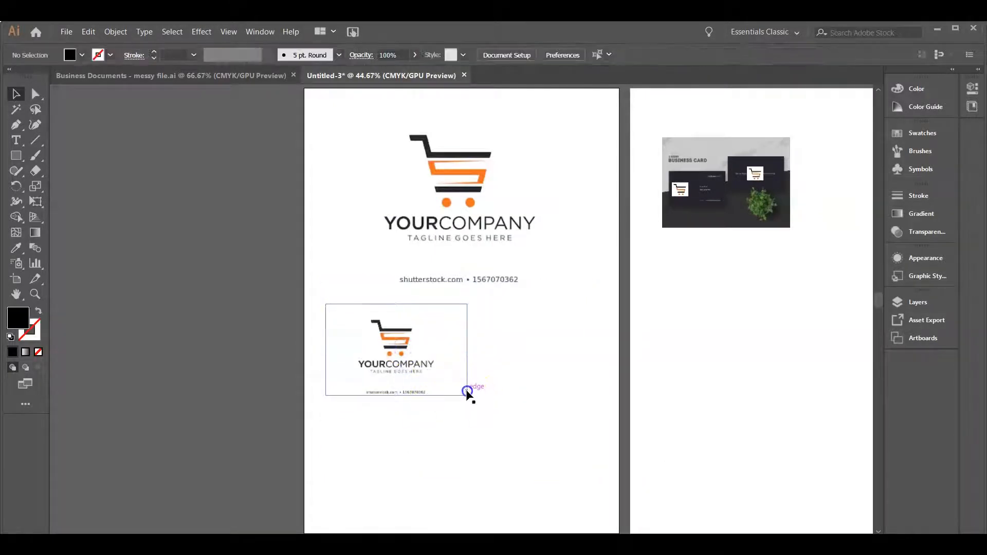
click(456, 379)
drag(467, 395, 452, 370)
click(459, 369)
click(394, 333)
click(514, 386)
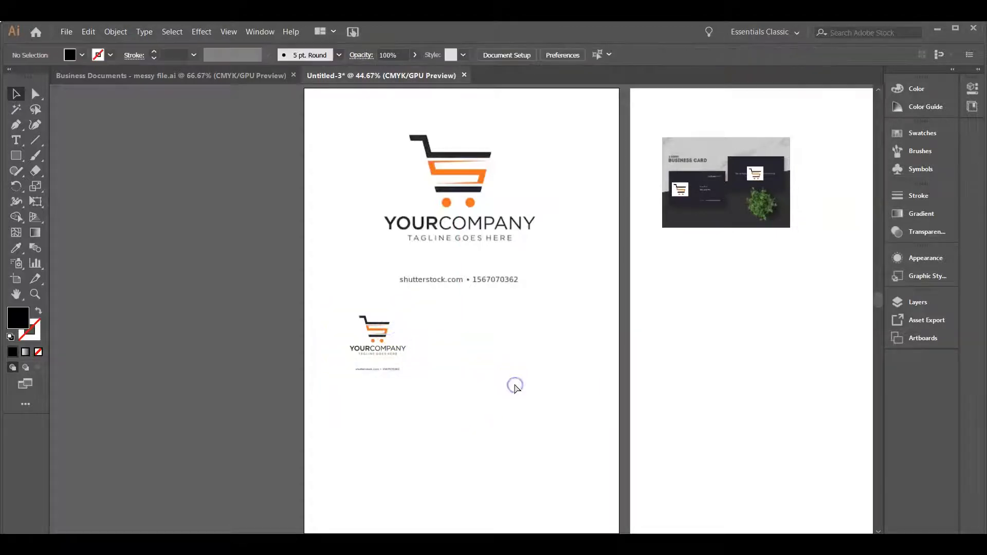
Paste another logo copy, scale it to about 333 by 215 pt and place it in the first artboard's lower-right corner
key(ctrl+v)
drag(469, 341, 478, 386)
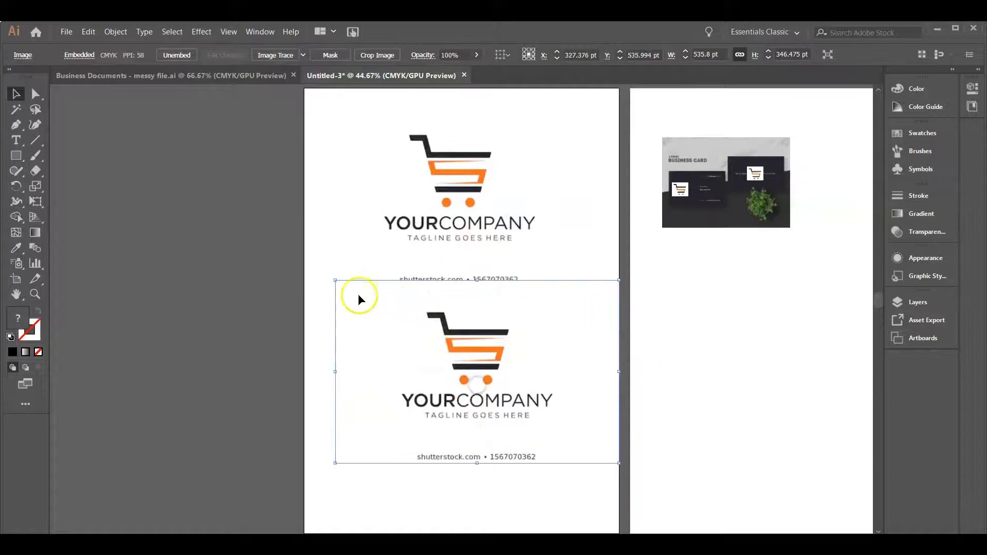
drag(335, 280, 456, 317)
mouse_move(528, 365)
mouse_down()
mouse_move(594, 430)
mouse_move(542, 359)
mouse_up()
drag(601, 413, 609, 417)
click(619, 474)
scroll(503, 247, down, 3)
drag(550, 286, 542, 380)
click(526, 284)
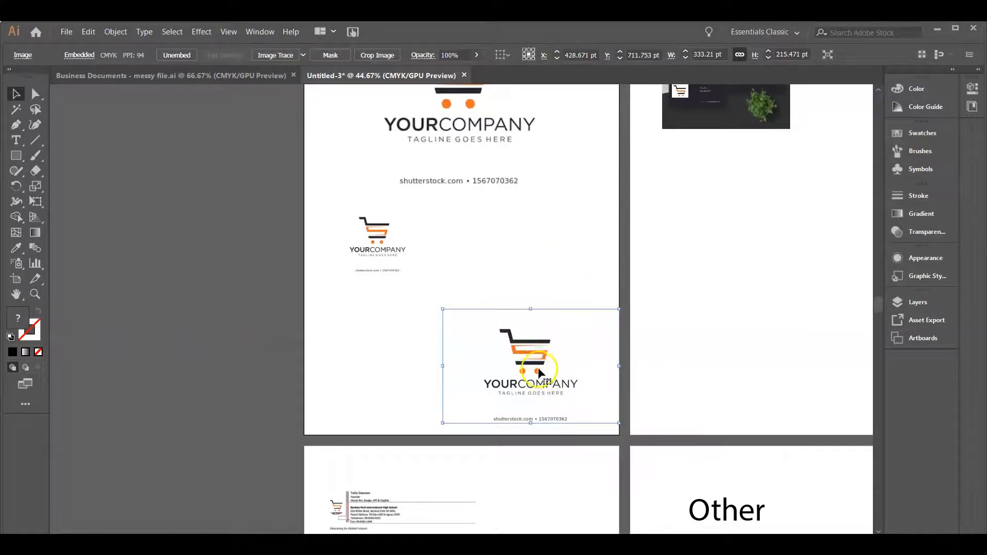
Paste a second medium-sized logo copy and align it to the left of the lower-right one
click(513, 259)
key(ctrl+v)
drag(466, 283, 426, 355)
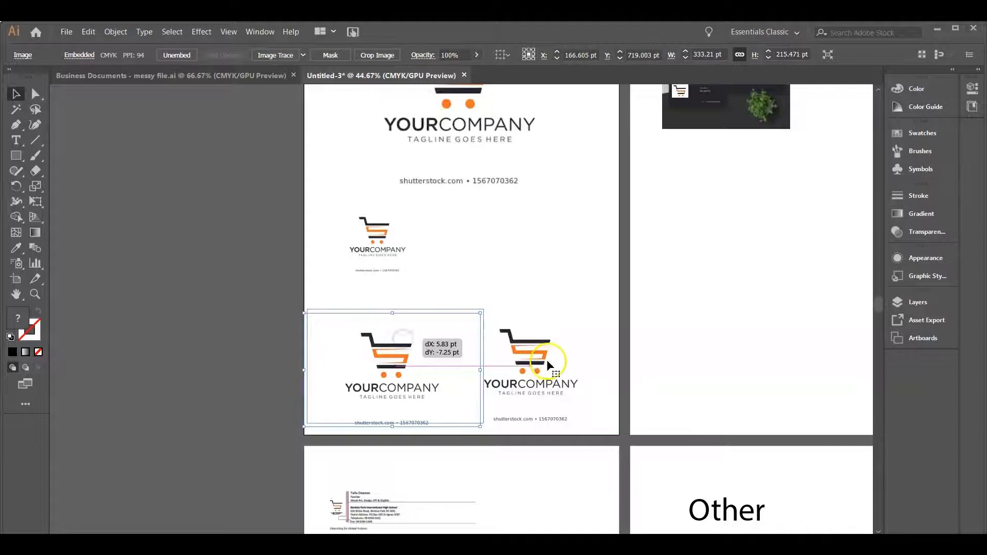
Convert the lower-right logo copy to grayscale
click(563, 409)
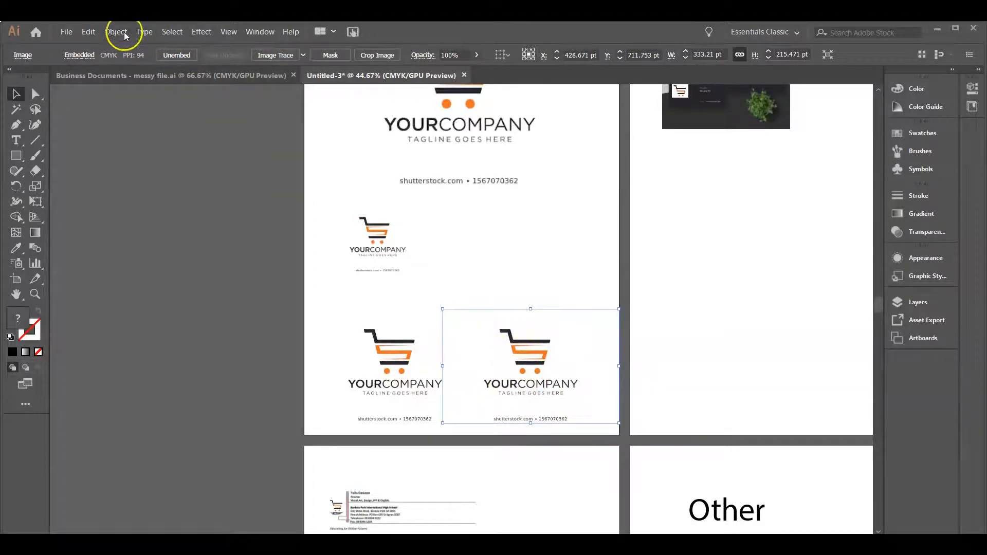
click(106, 34)
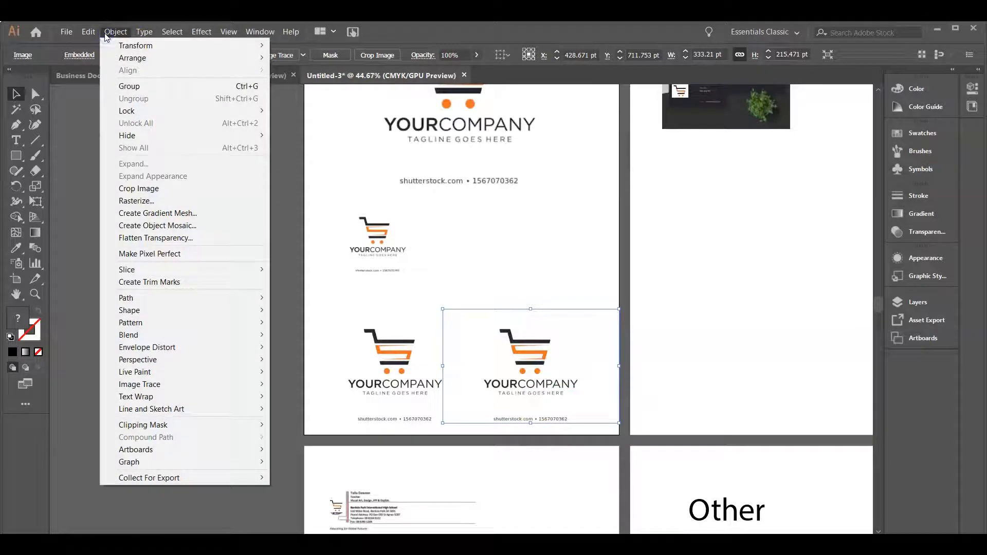
mouse_move(88, 32)
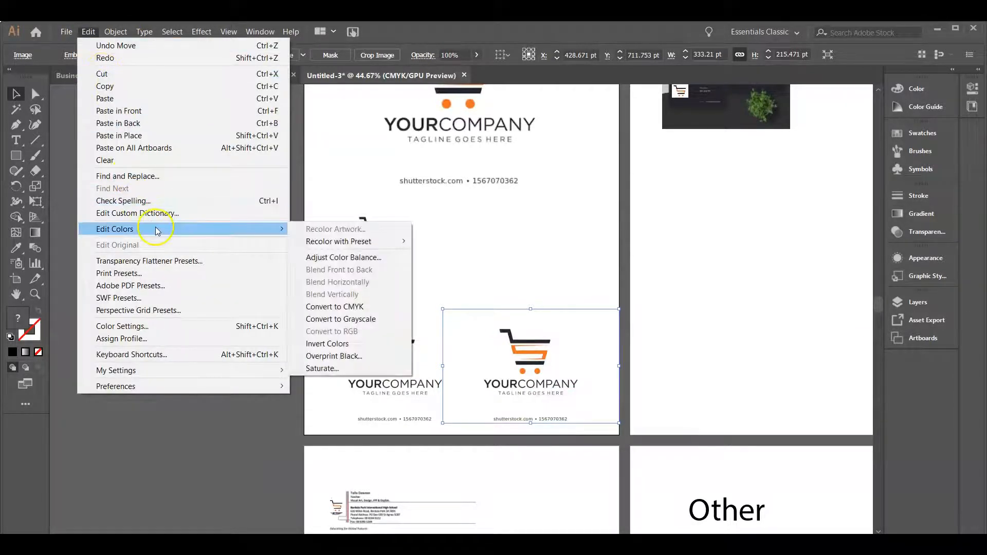
mouse_move(148, 237)
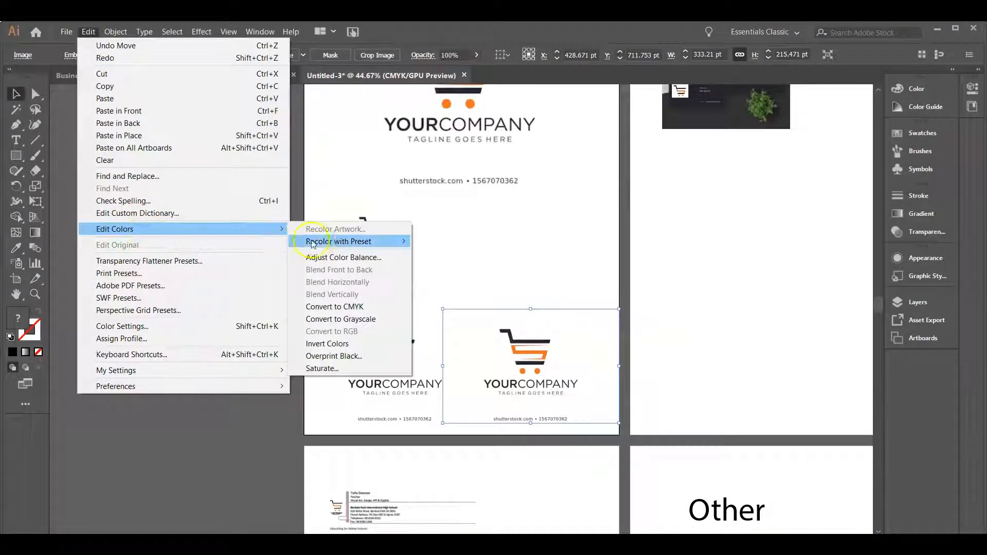
click(358, 323)
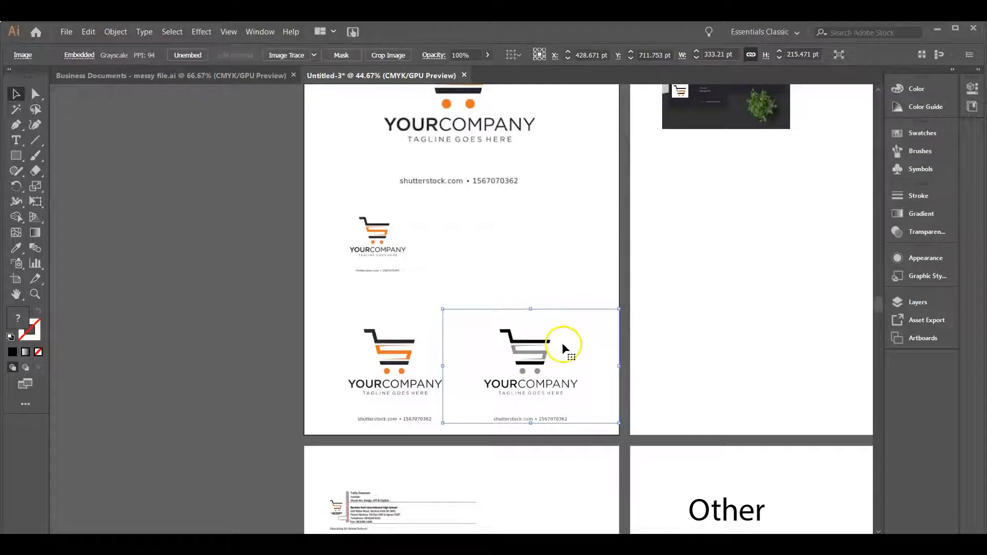
Center the small logo under the large one and move the colour and grayscale copies up into a row beneath it
drag(388, 239, 470, 231)
drag(406, 367, 401, 334)
drag(562, 375, 546, 340)
scroll(490, 216, up, 3)
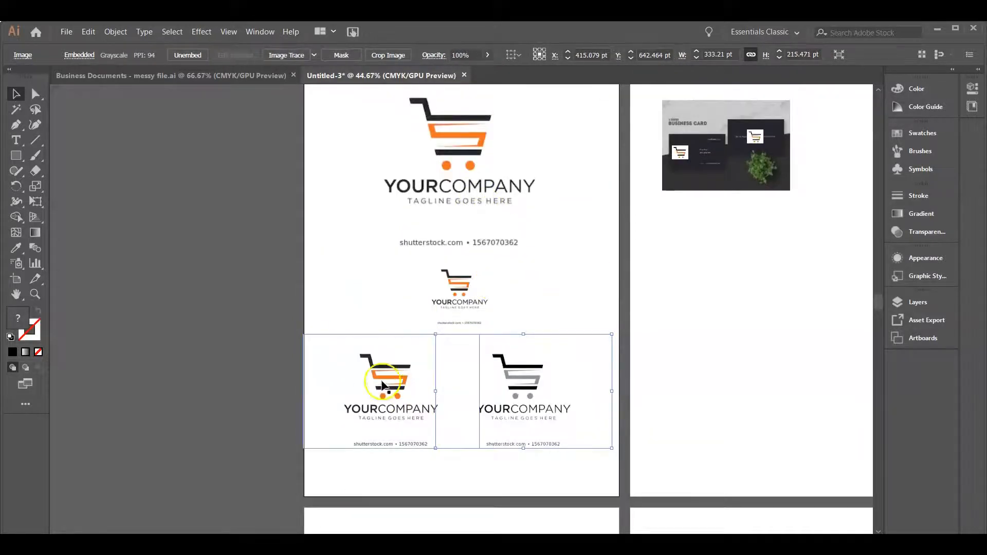
click(760, 413)
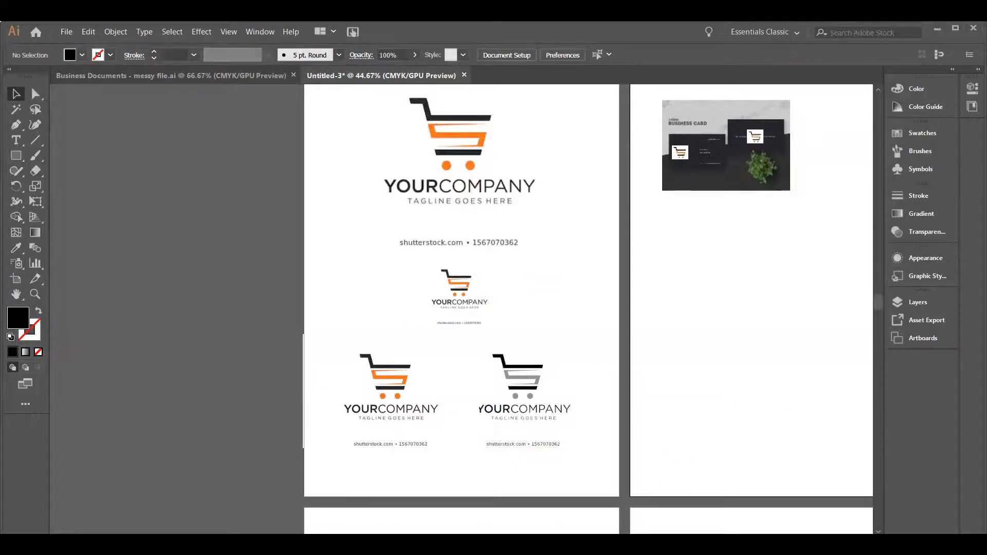
Move the business card mockup and its two logos together closer to the second artboard's top-left corner
scroll(488, 308, right, 10)
drag(479, 173, 472, 171)
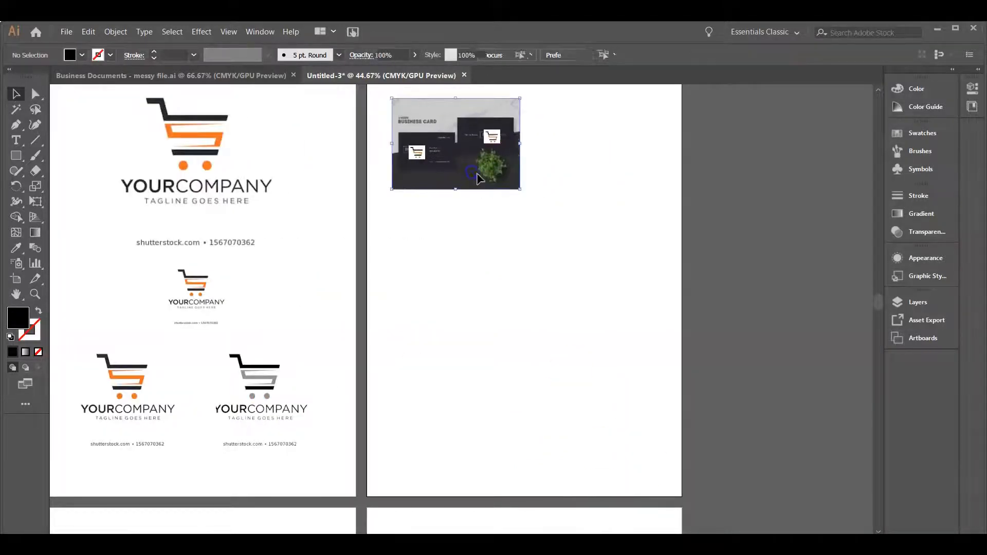
key(ctrl+z)
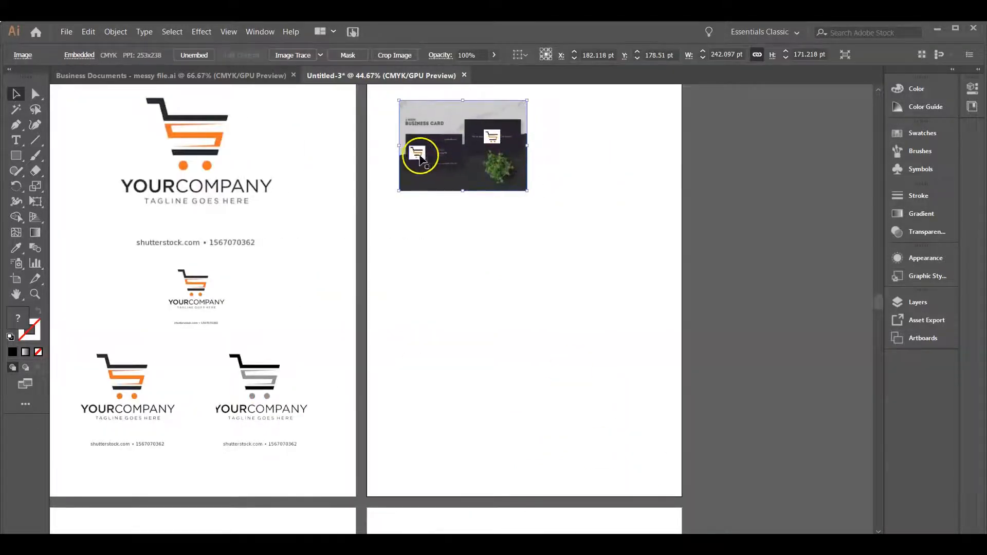
shift+click(422, 159)
drag(493, 142, 481, 132)
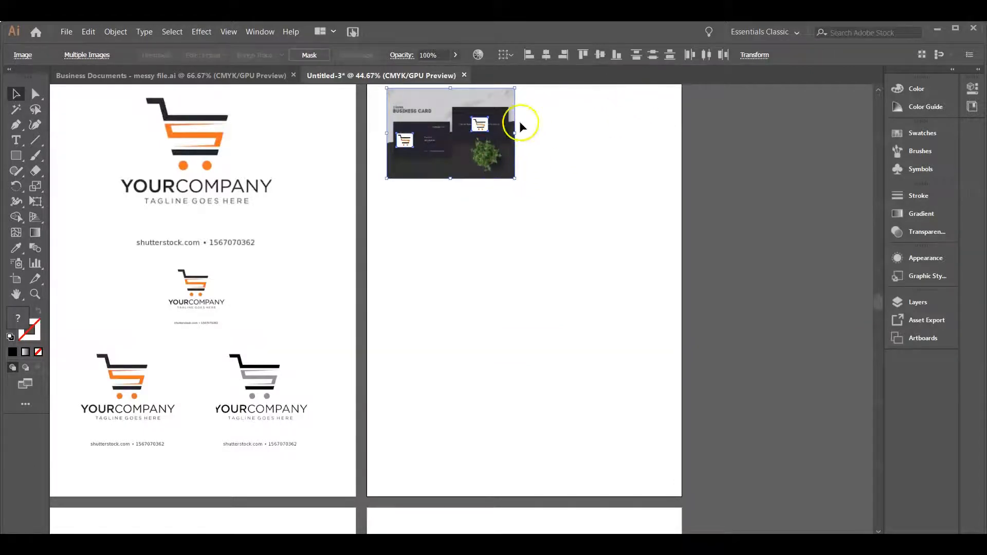
Add a text note reading "8.89cm x 5.08cm" below the business card mockup on the second artboard
click(585, 186)
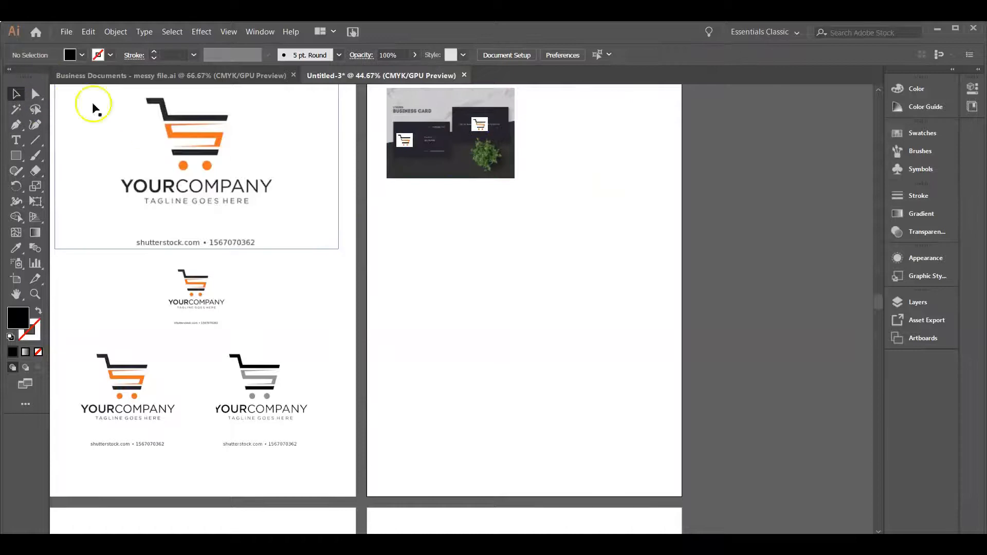
click(464, 172)
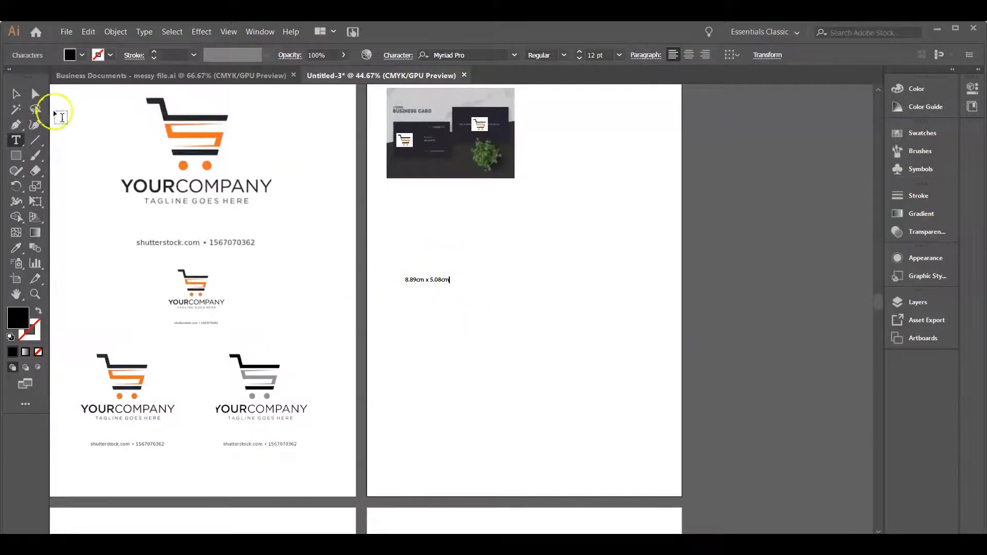
click(24, 93)
Set the business card mockup image's width to 8.89 cm with its proportions constrained
click(511, 126)
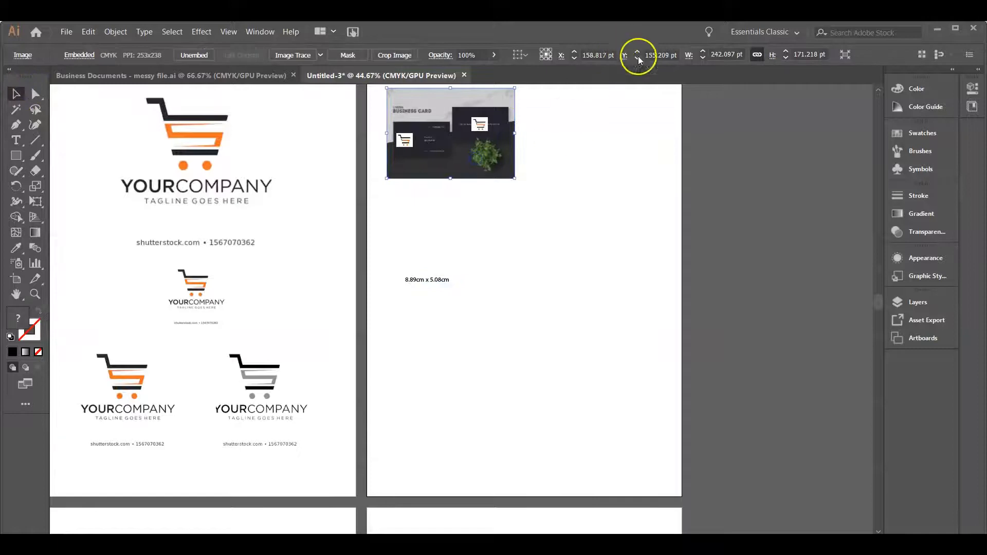
click(742, 54)
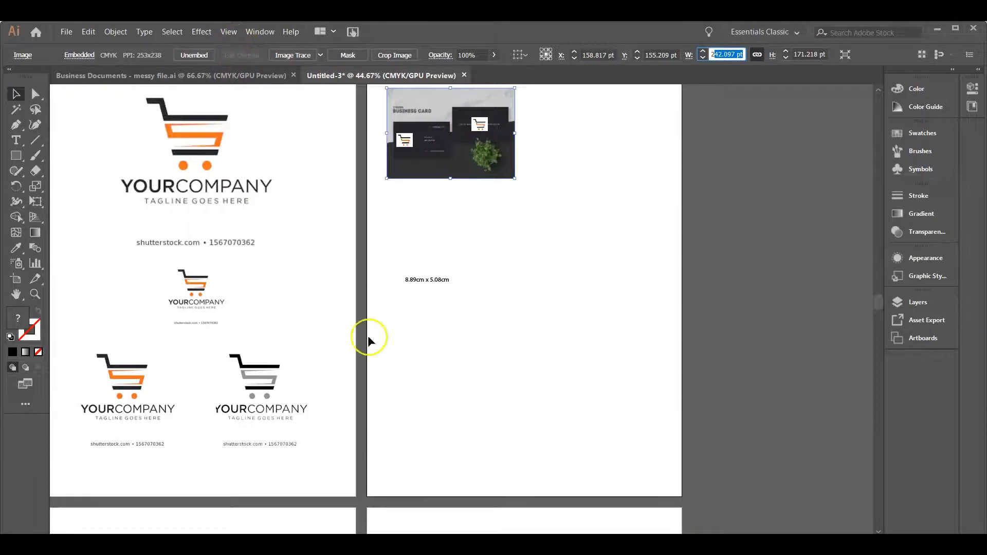
key(BackSpace)
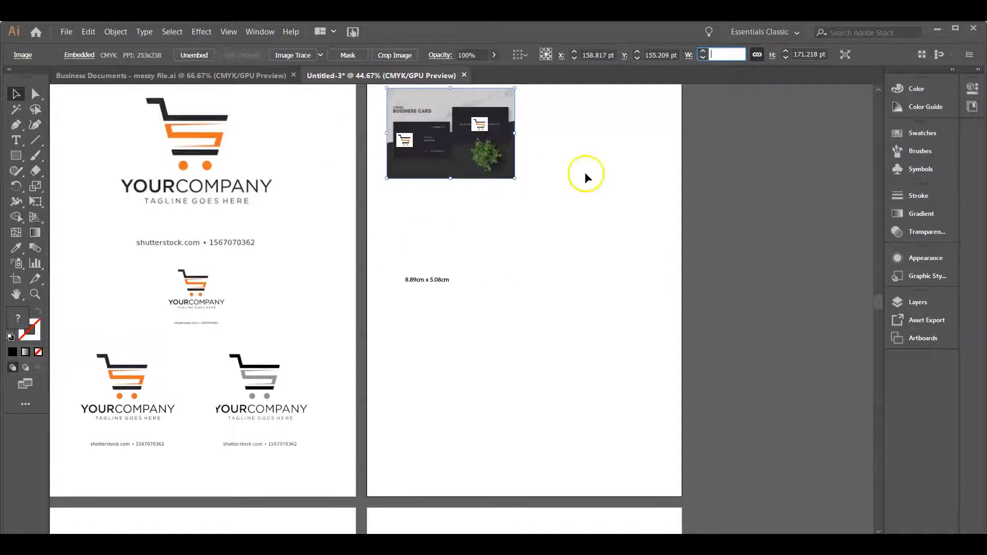
text(8.89cm)
key(Return)
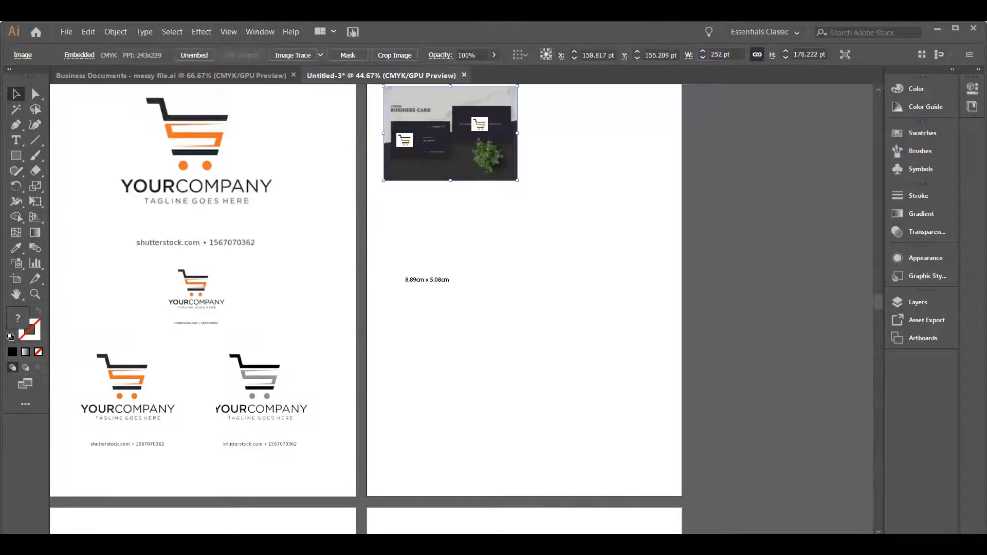
Try setting the business card mockup image's height to 5.08 cm, and undo that resize
double_click(824, 50)
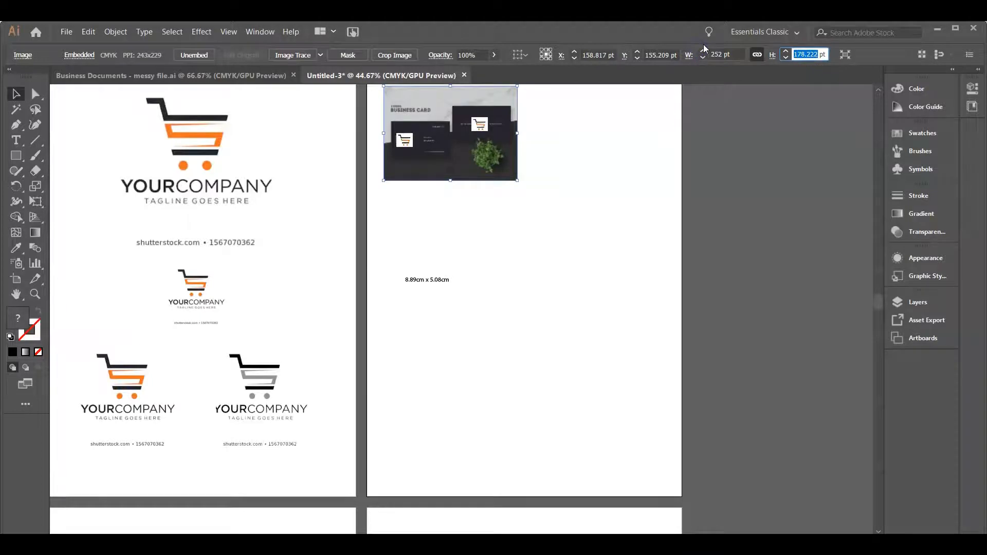
text(5)
text(.08cm)
key(Return)
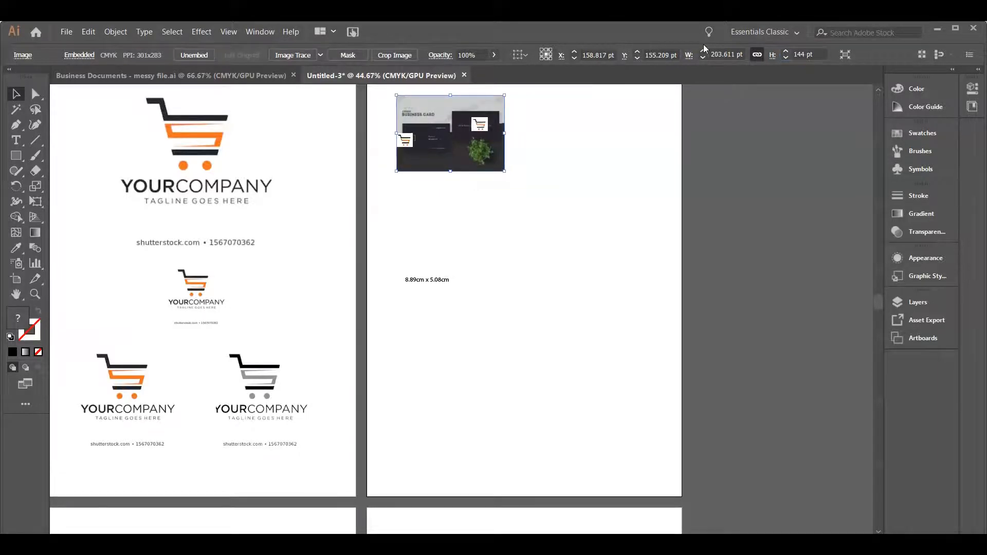
click(526, 207)
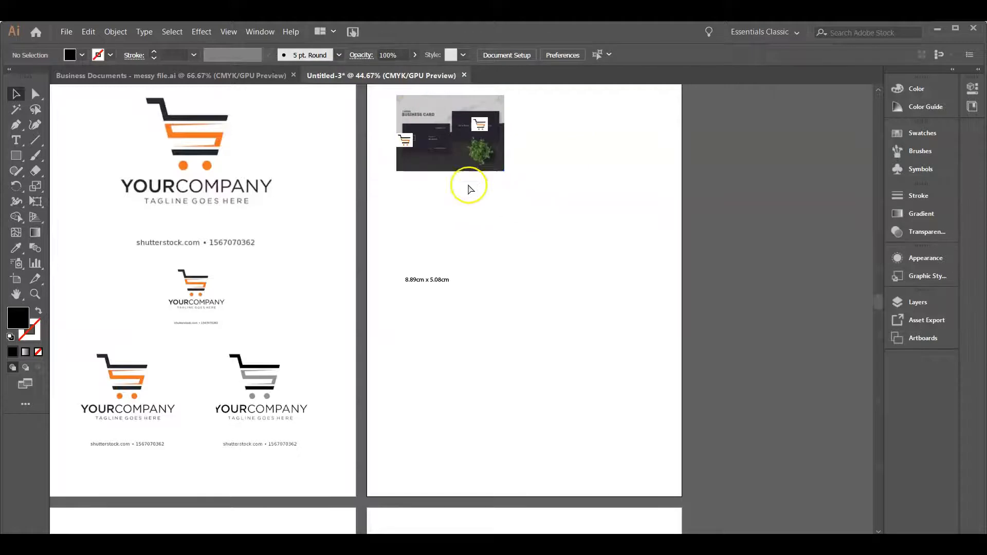
key(ctrl+z)
click(439, 121)
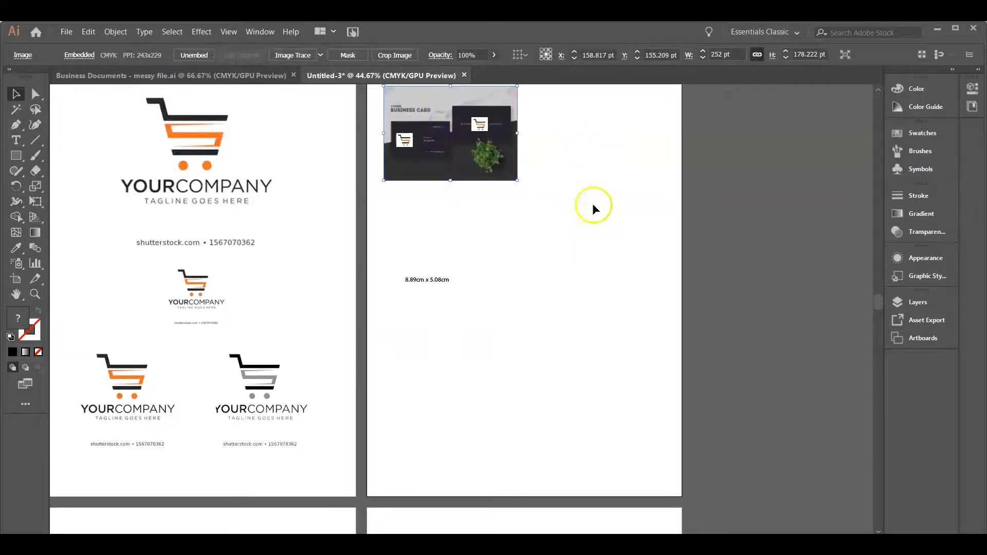
click(592, 158)
click(424, 119)
click(436, 255)
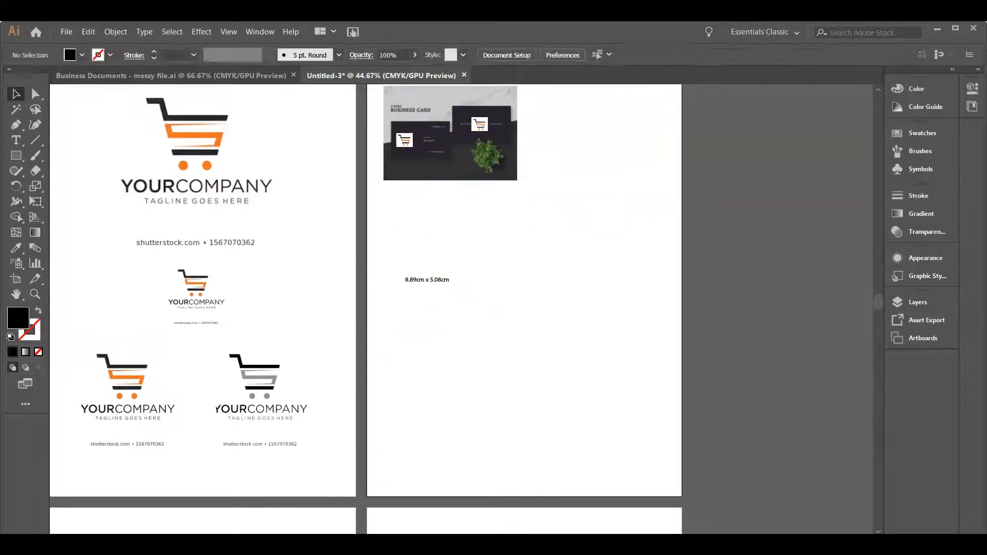
Enlarge the email signature image to nearly the full width of the third artboard and reposition it near the artboard's upper edge
scroll(417, 350, down, 7)
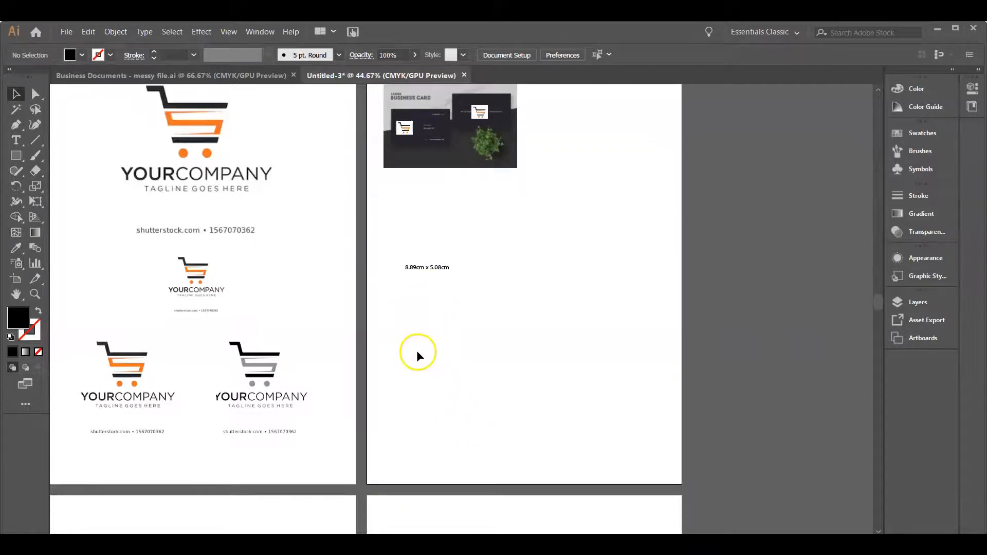
click(202, 222)
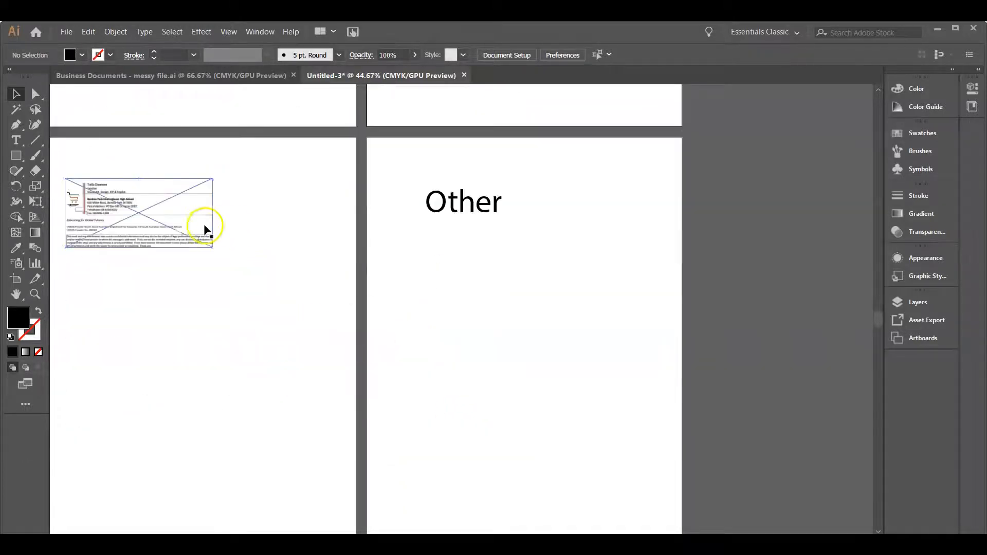
drag(212, 247, 349, 297)
mouse_move(256, 273)
mouse_down()
mouse_move(256, 257)
mouse_move(247, 270)
mouse_up()
Enlarge the cart logo on the email signature to about 61 × 51 pt and place it over the school crest
click(80, 201)
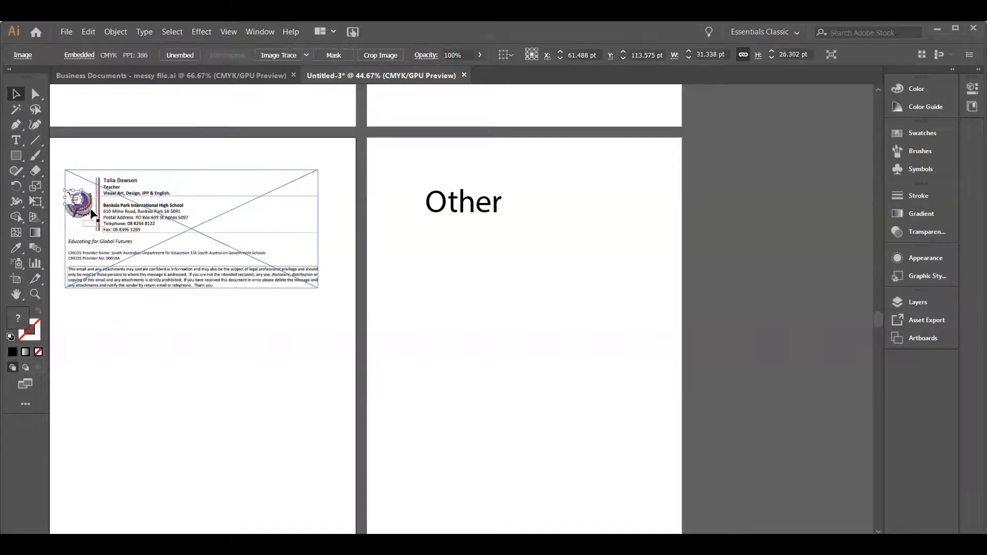
mouse_move(97, 218)
mouse_down()
mouse_move(98, 226)
mouse_move(86, 205)
mouse_up()
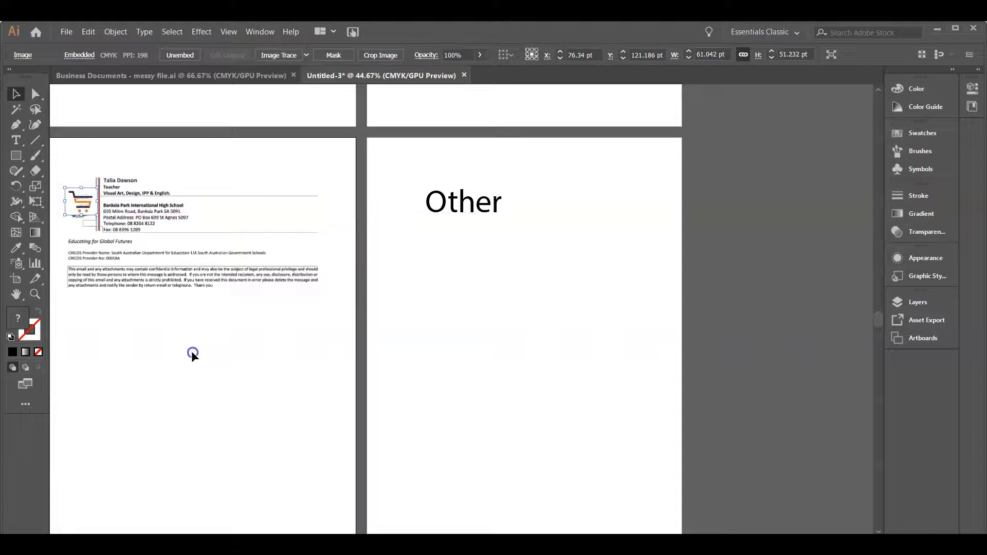
click(191, 351)
scroll(223, 365, down, 3)
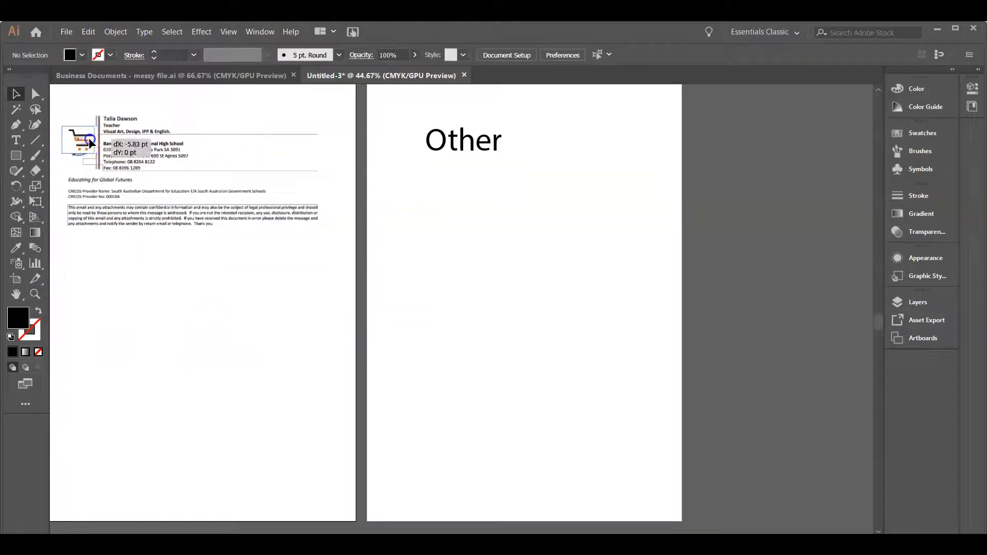
click(132, 173)
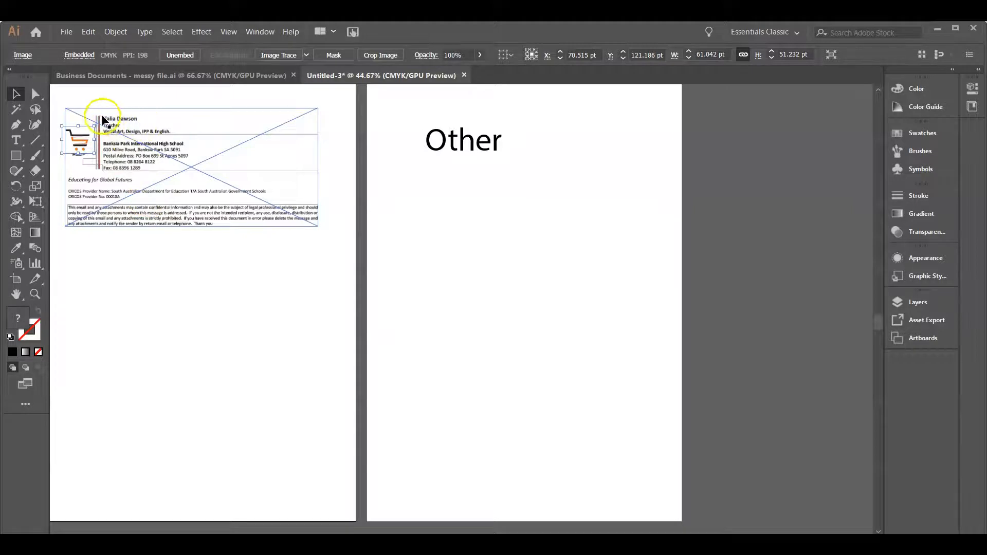
Duplicate the email signature image and place the copy directly below the original on the third artboard
click(121, 207)
key(ctrl+c)
click(157, 344)
key(ctrl+v)
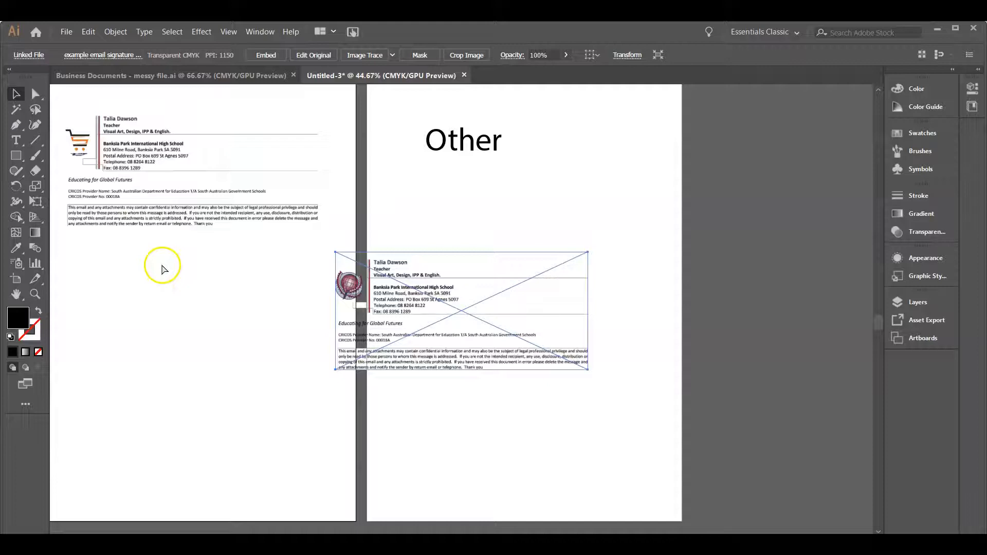
drag(382, 310, 176, 336)
click(414, 304)
mouse_move(310, 353)
mouse_down()
mouse_move(242, 329)
mouse_move(253, 320)
mouse_up()
Draw a rectangle about 94 × 24 pt covering the name and job title on the lower email signature
click(17, 154)
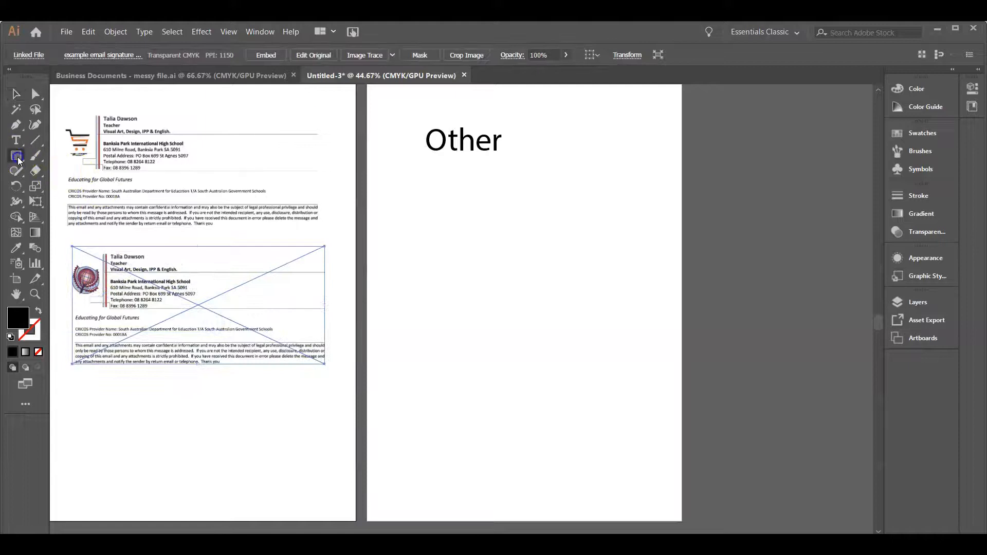
drag(112, 252, 159, 267)
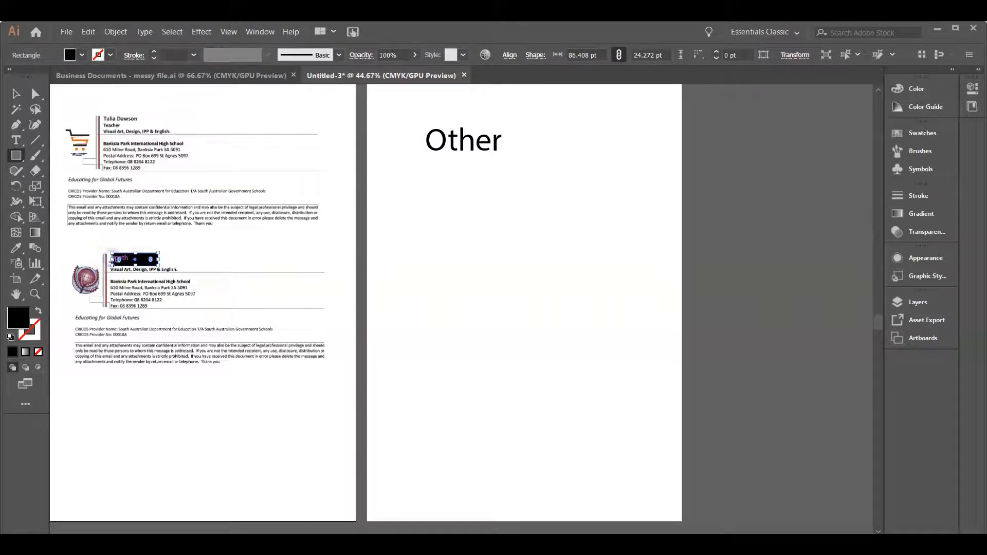
drag(111, 261, 106, 260)
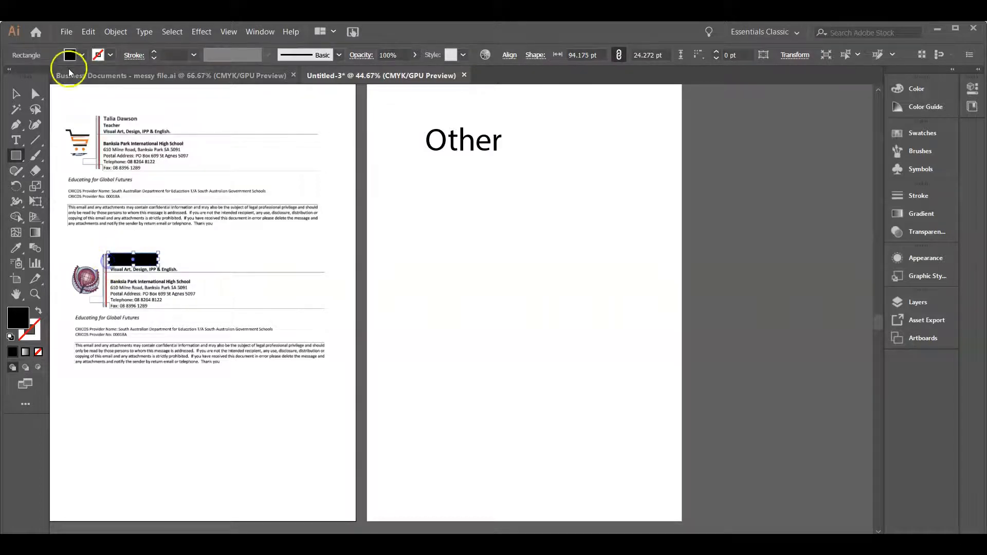
Fill the covering rectangle on the lower email signature with white and deselect the Rectangle tool
click(79, 59)
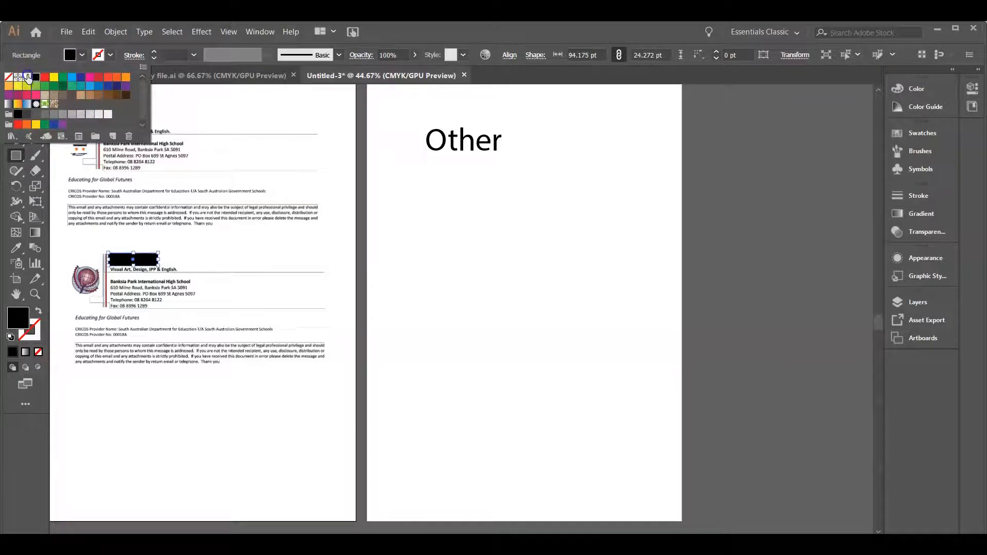
click(26, 77)
click(216, 242)
click(447, 277)
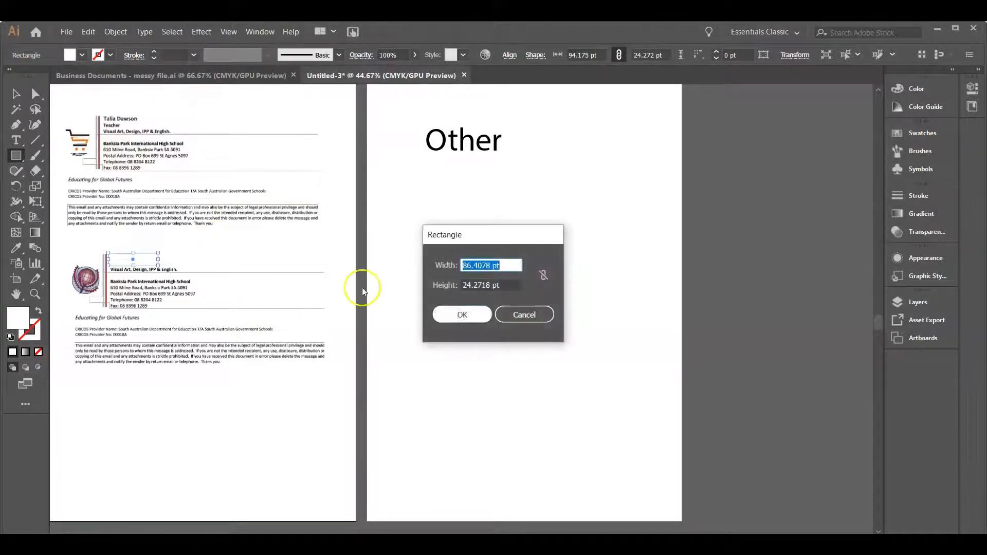
click(535, 322)
click(16, 94)
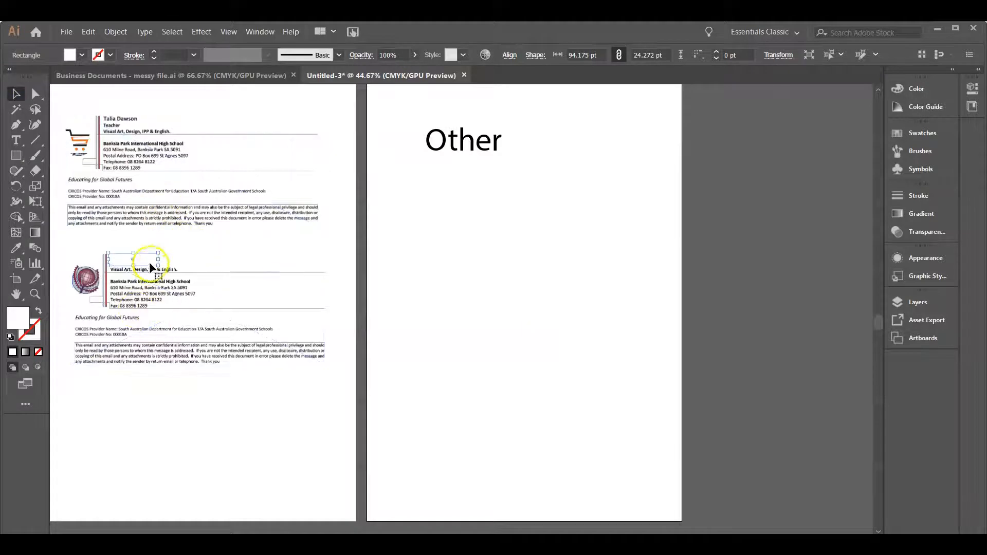
Move the "Other" heading slightly left on the fourth artboard
drag(496, 147, 477, 141)
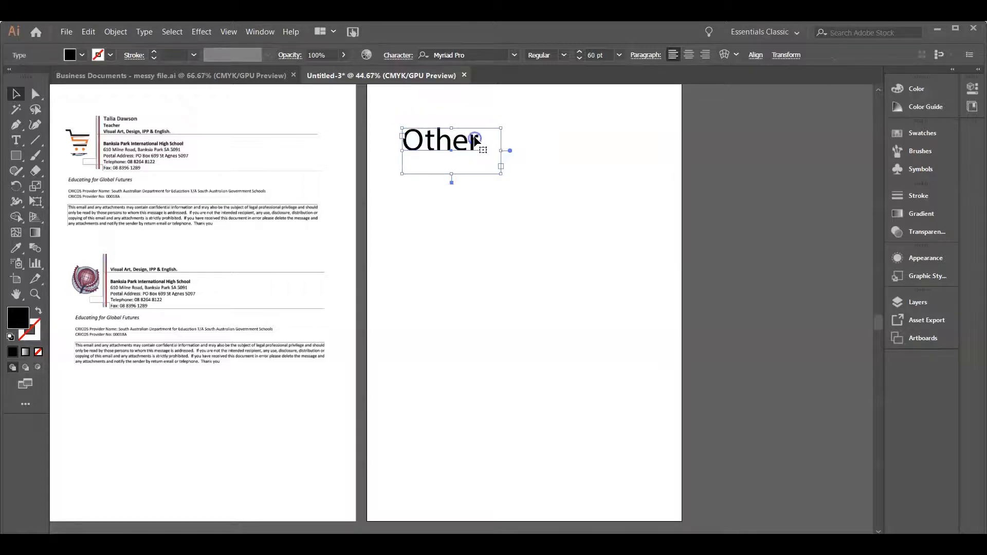
click(415, 114)
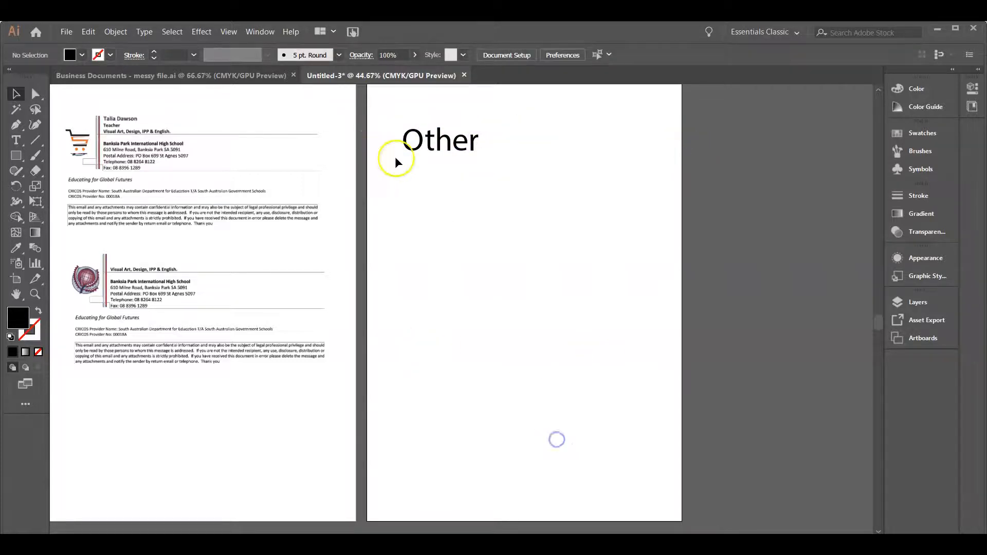
drag(542, 239, 540, 242)
drag(517, 244, 493, 241)
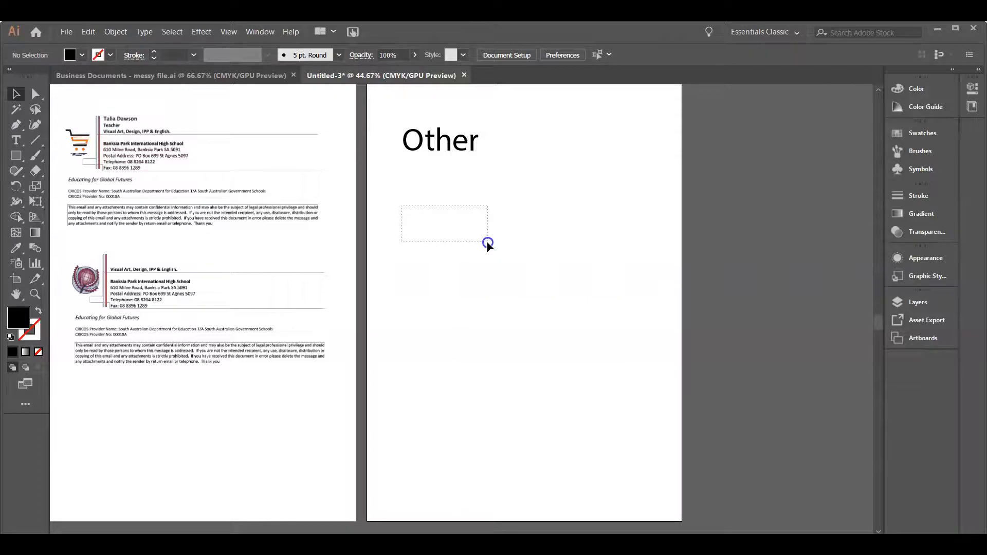
drag(486, 243, 526, 233)
click(871, 516)
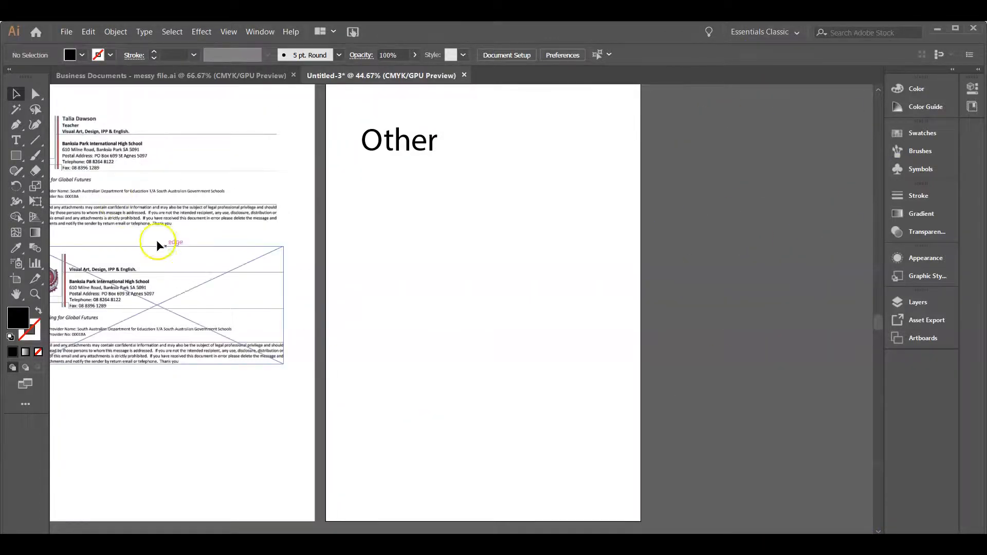
scroll(462, 308, left, 10)
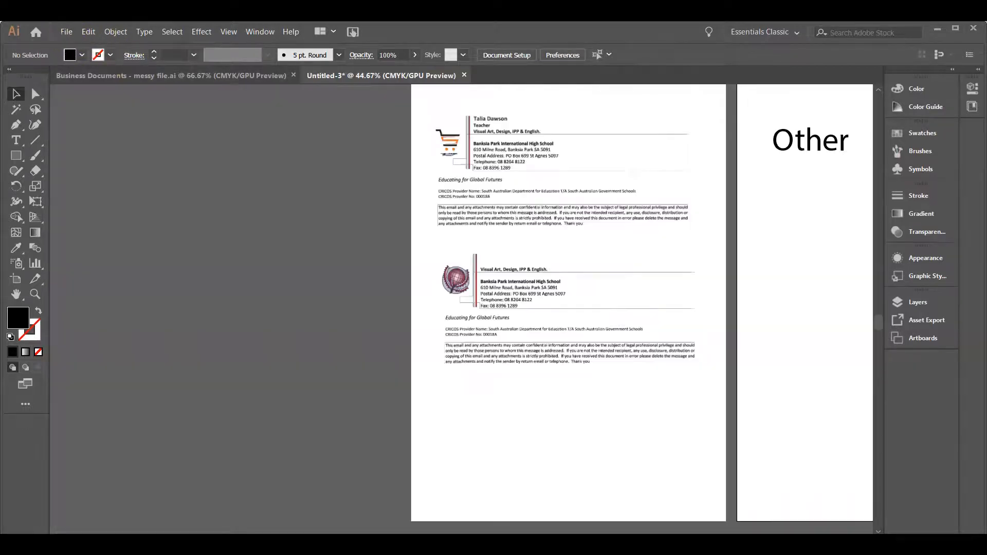
Start an Export for Screens with all four artboards selected and bleed included
click(66, 32)
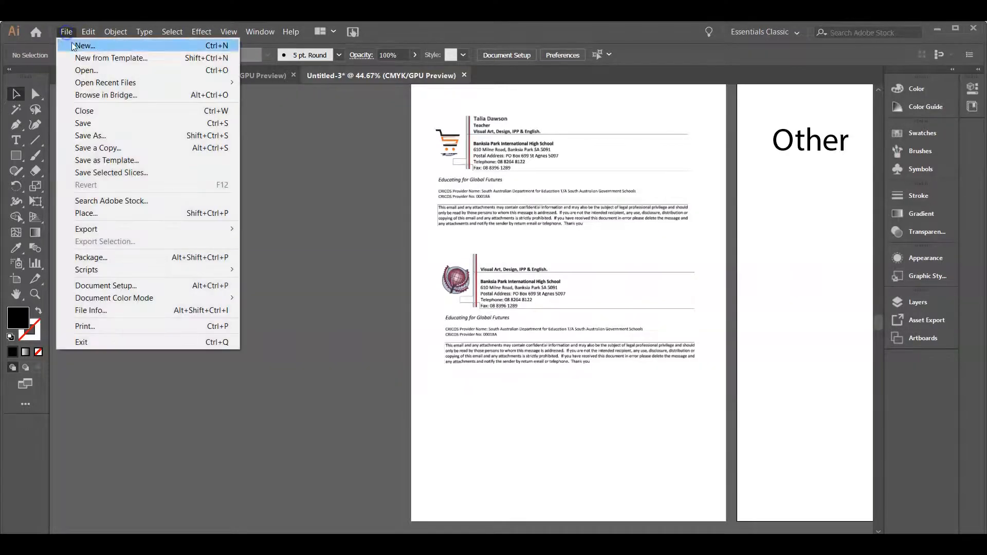
mouse_move(103, 229)
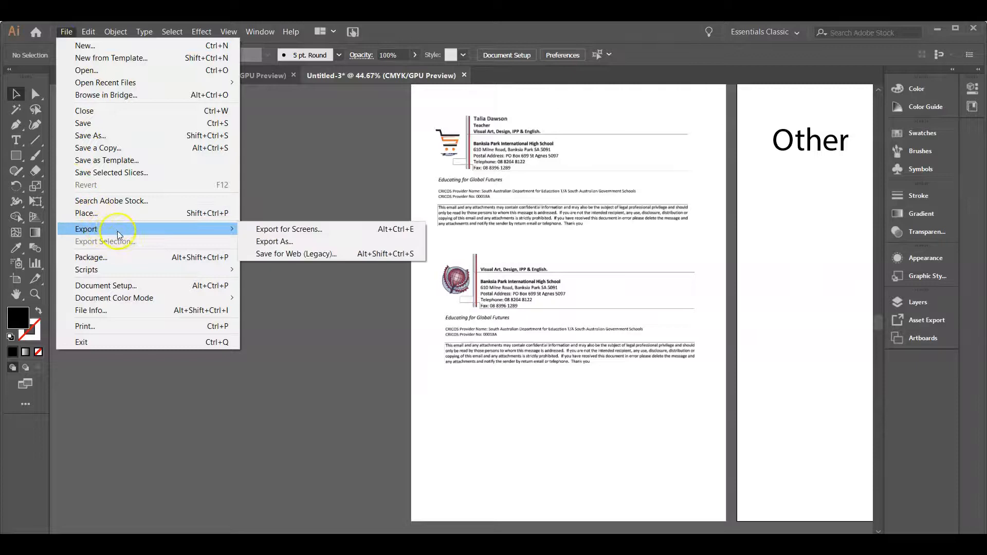
click(281, 229)
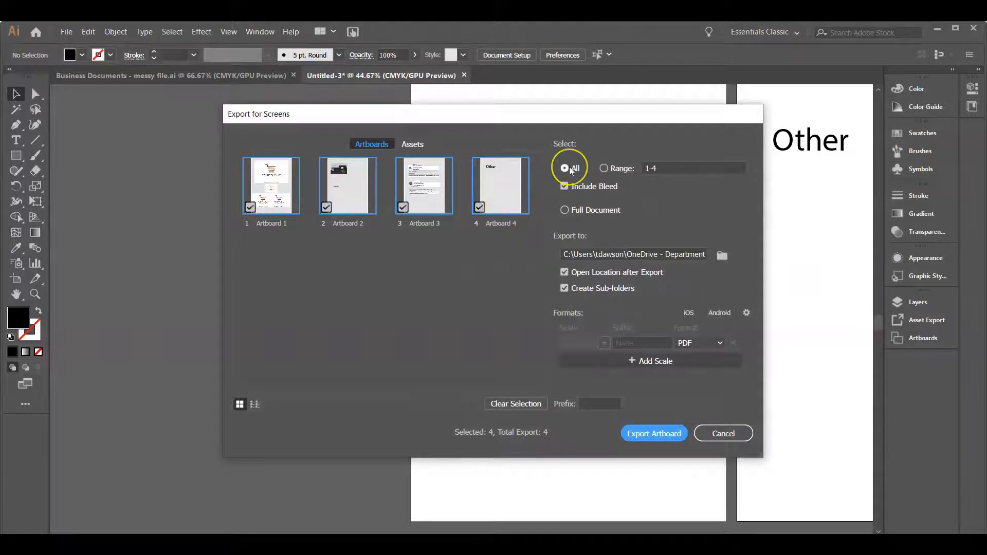
click(578, 193)
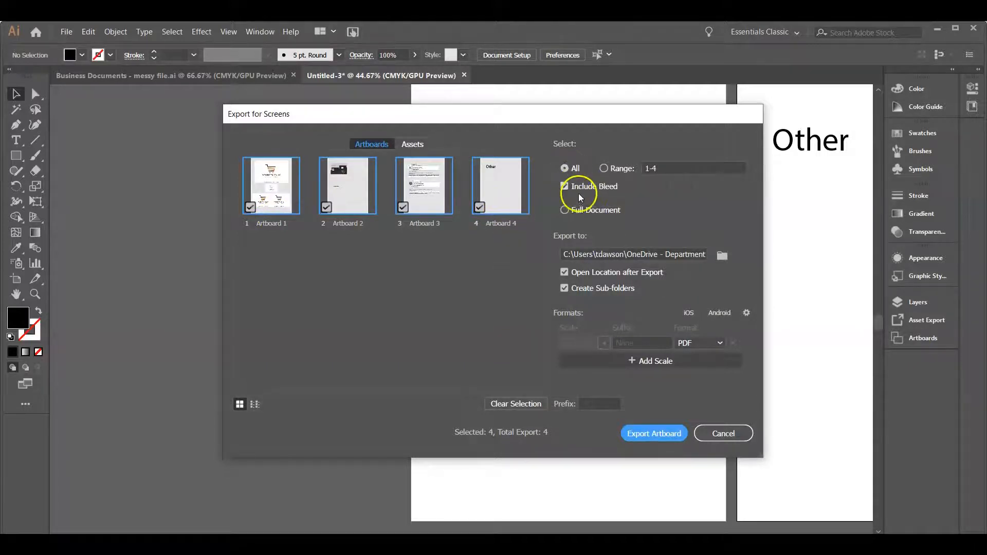
Set the export location to "~ Stage 2 > 2. AT1 - Business Documents", turn off Create Sub-folders, and export the artboards as PDF
click(722, 257)
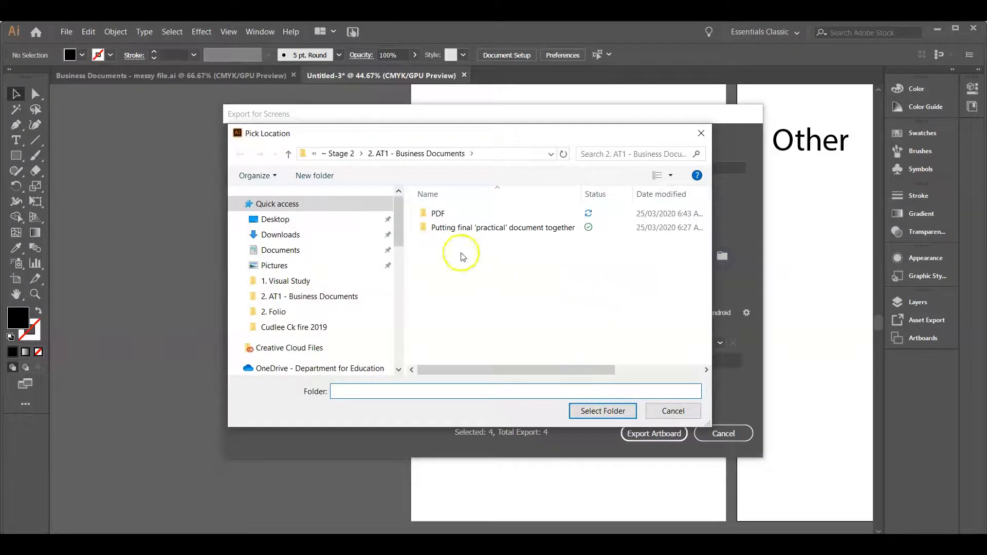
drag(397, 225, 399, 255)
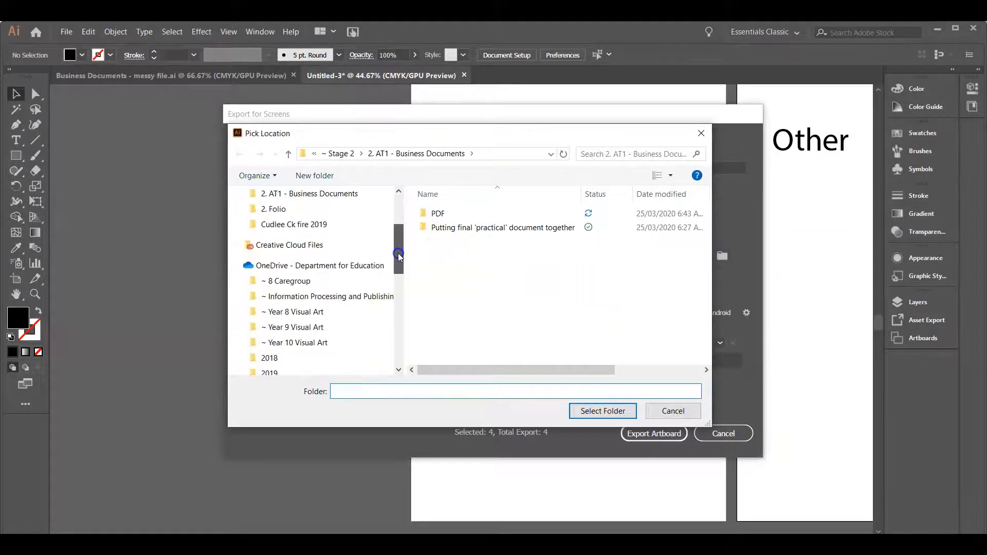
click(354, 296)
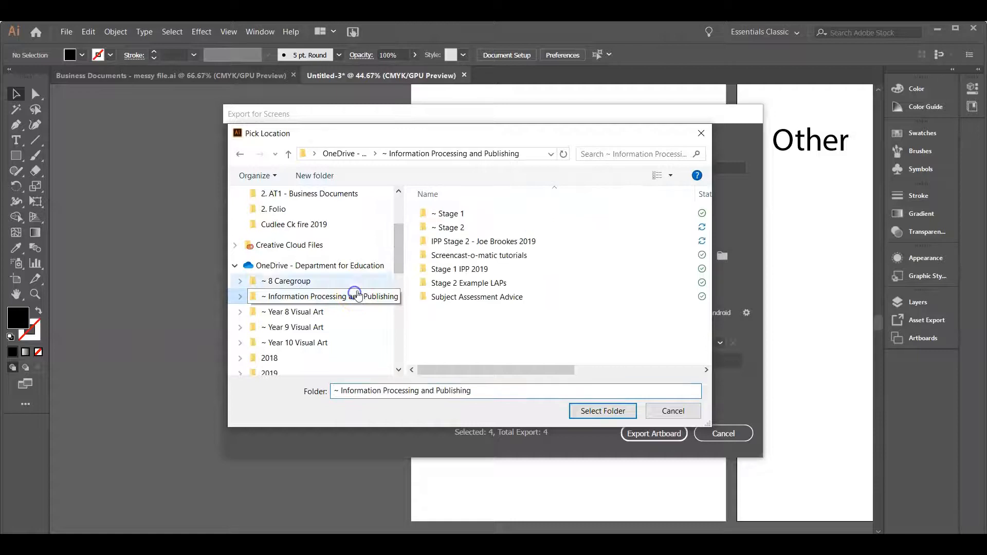
double_click(465, 232)
double_click(459, 231)
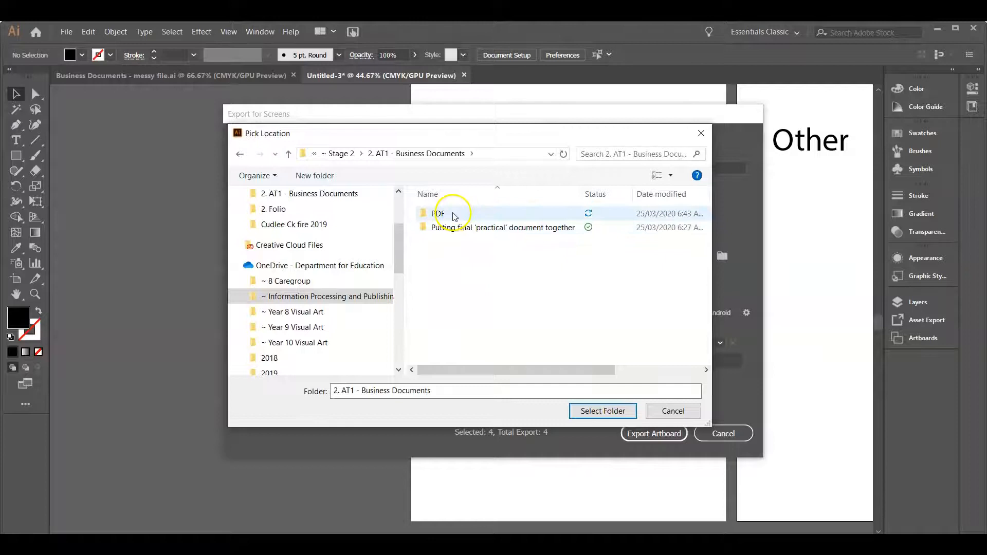
click(600, 412)
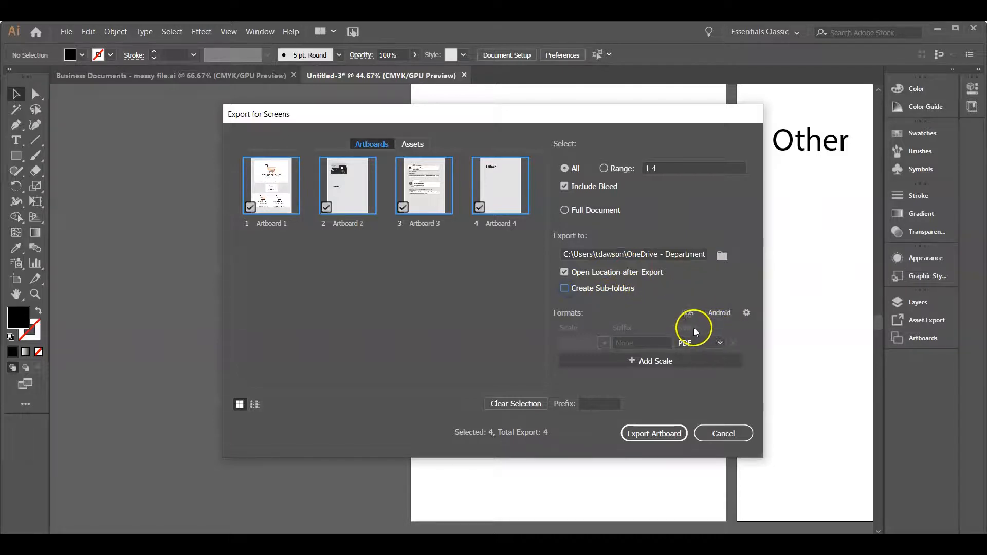
click(668, 437)
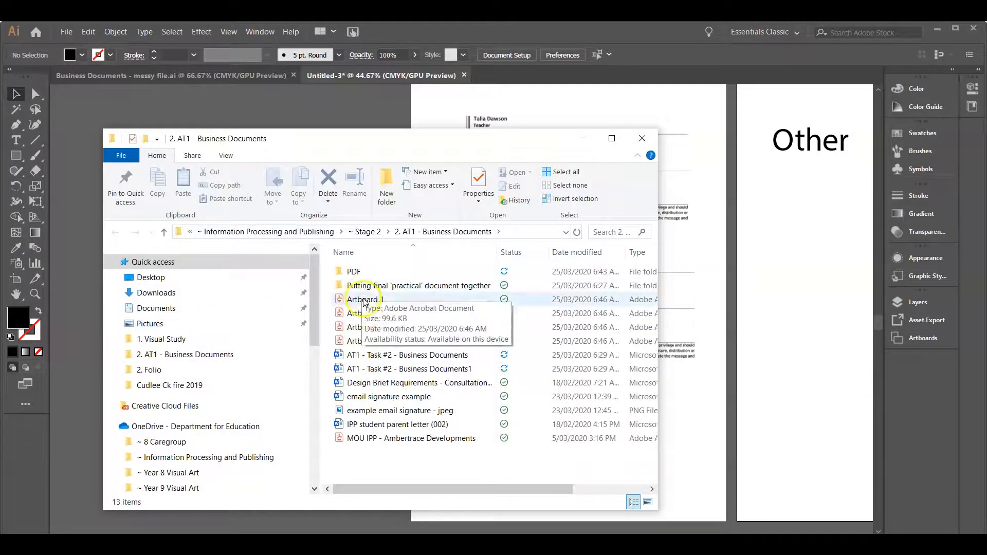
Open the exported Artboard 1 to Artboard 4 PDF files together in Adobe Acrobat DC
click(355, 299)
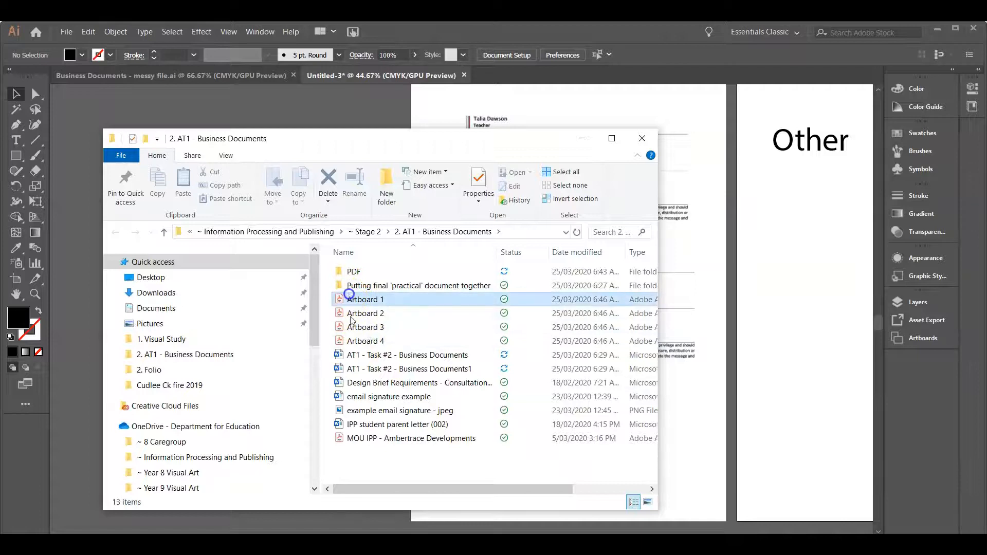
shift+click(367, 342)
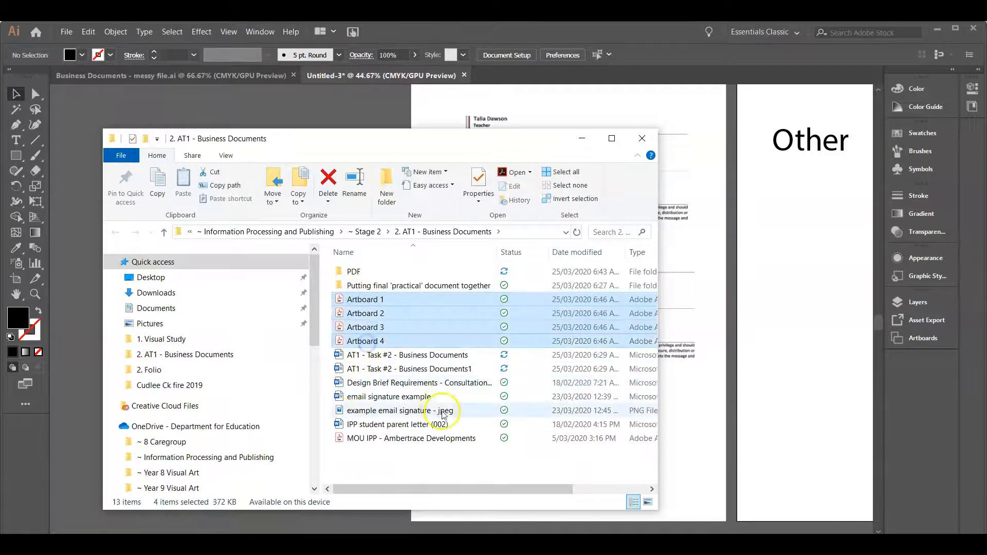
right_click(393, 341)
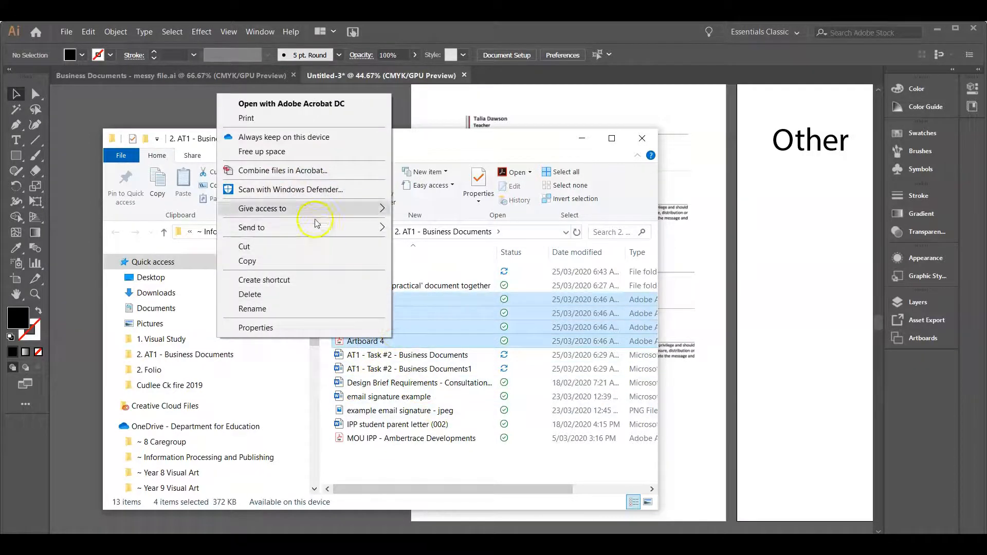
click(291, 105)
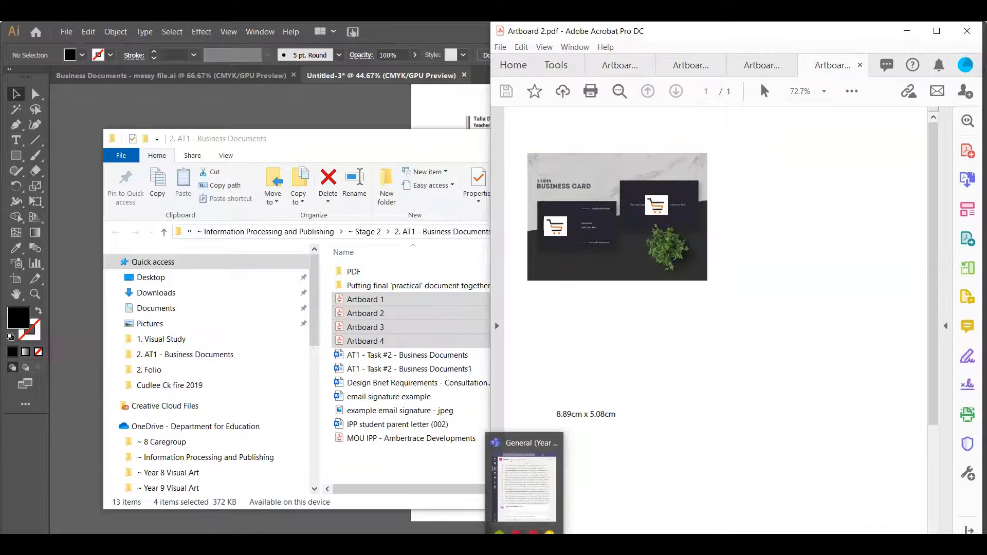
Switch to the Word document "AT1 - Task #2 - Business Documents"
click(397, 550)
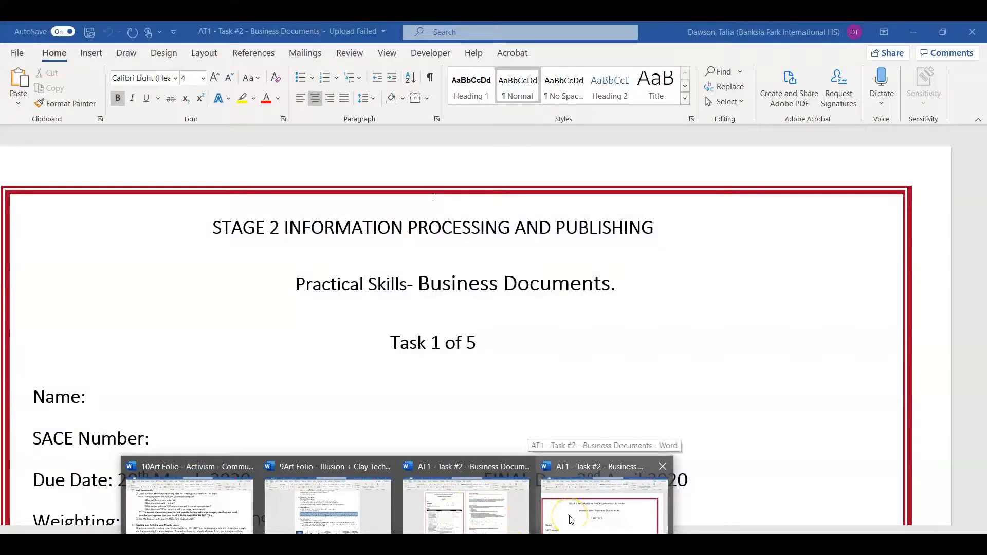
click(569, 516)
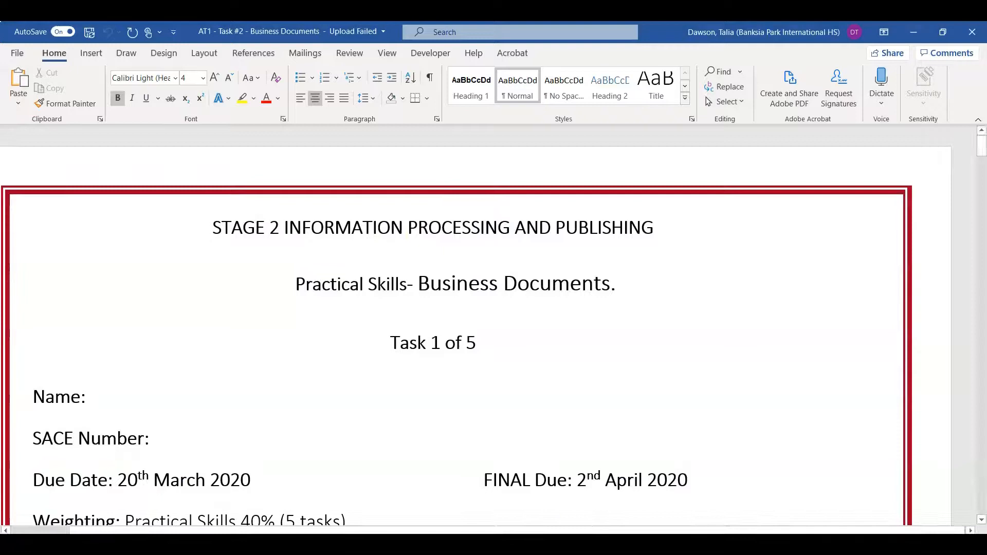
drag(912, 544, 896, 544)
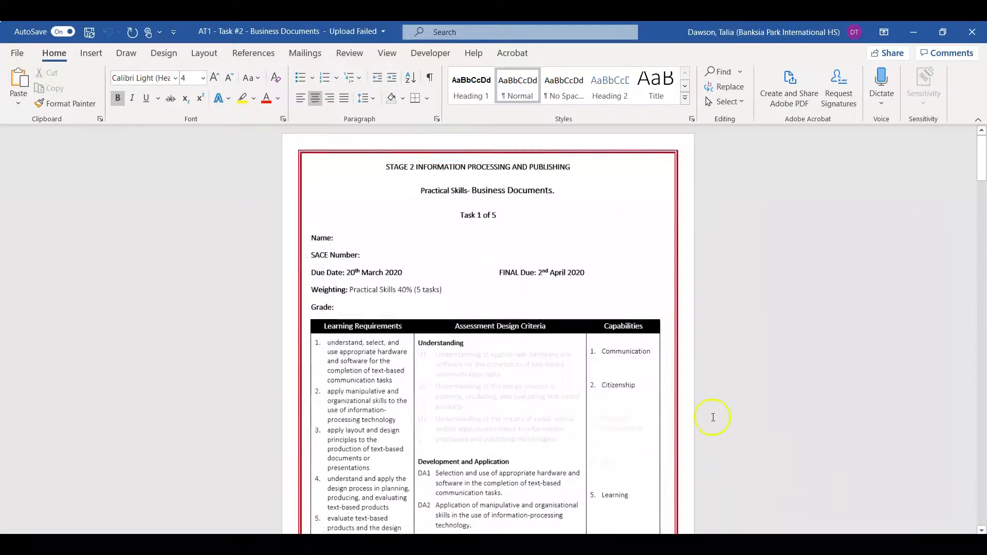
Delete the Additional Information section with the contact details at the end of the task sheet
scroll(460, 262, down, 2)
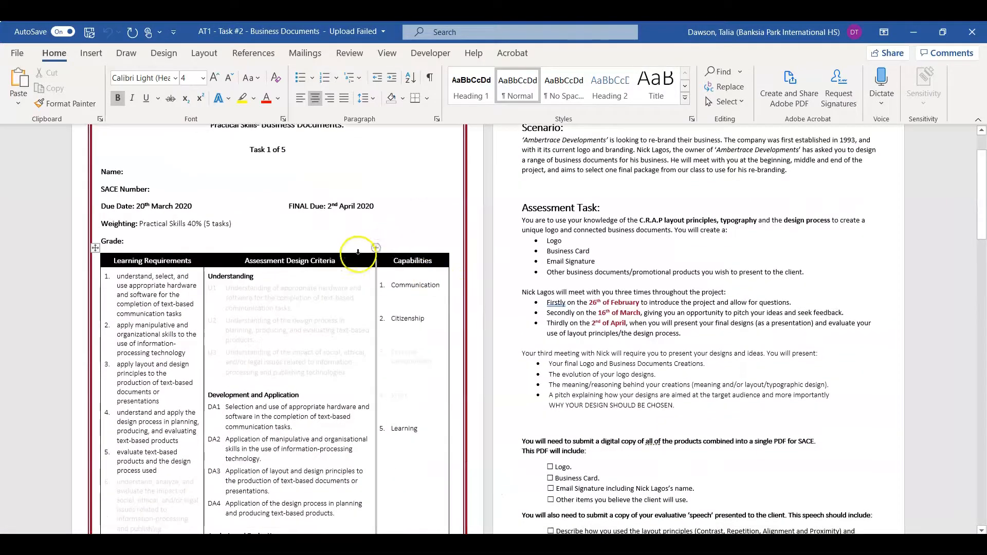
scroll(334, 249, down, 15)
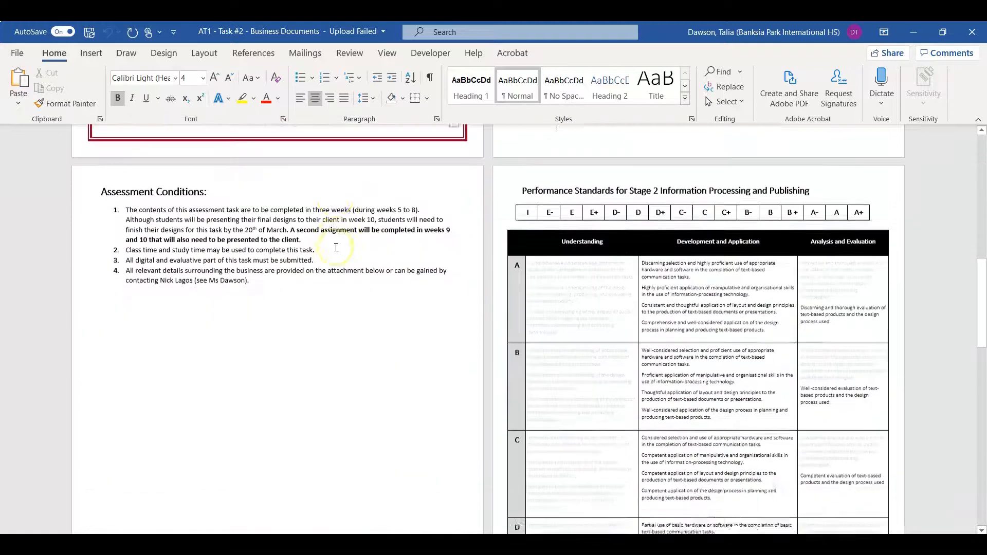
scroll(336, 246, down, 1)
drag(604, 379, 310, 432)
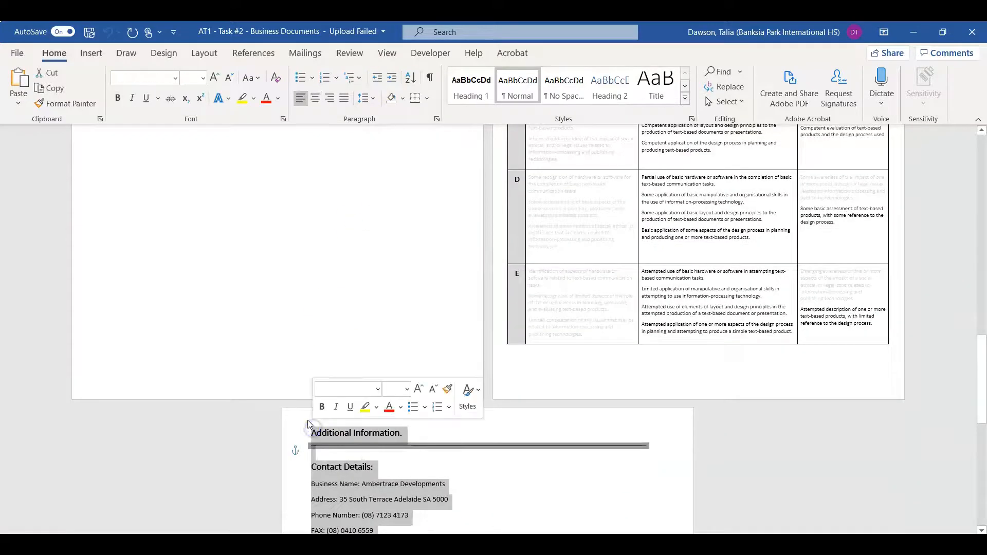
key(Delete)
key(ctrl+z)
Change the day of the due date on the task sheet's first page to 25th March 2020
scroll(222, 365, up, 10)
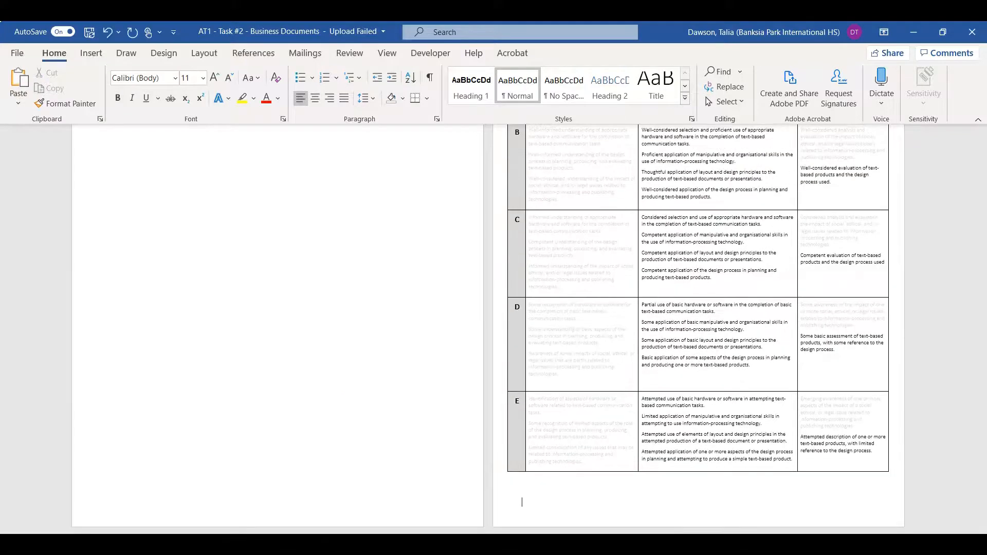
scroll(222, 365, up, 1)
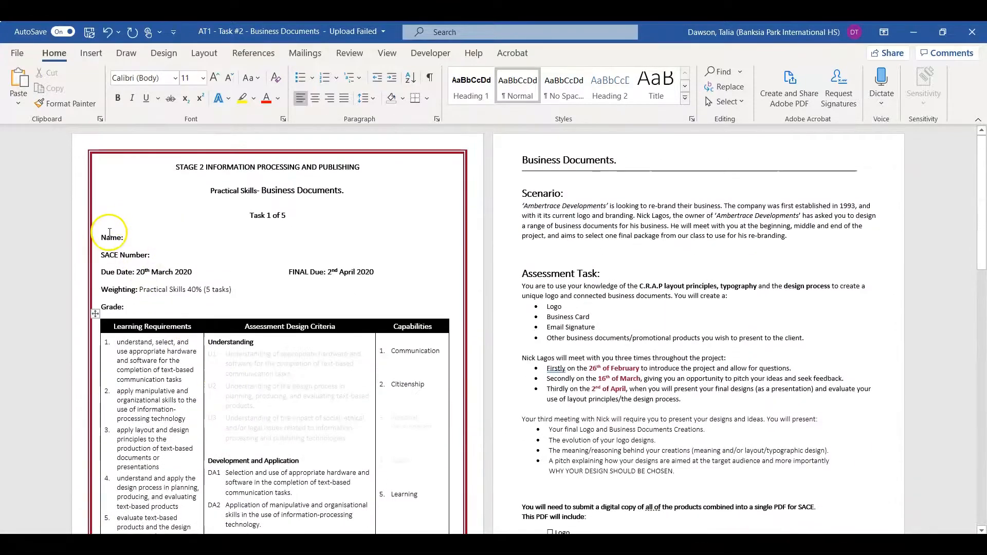
drag(106, 232, 262, 307)
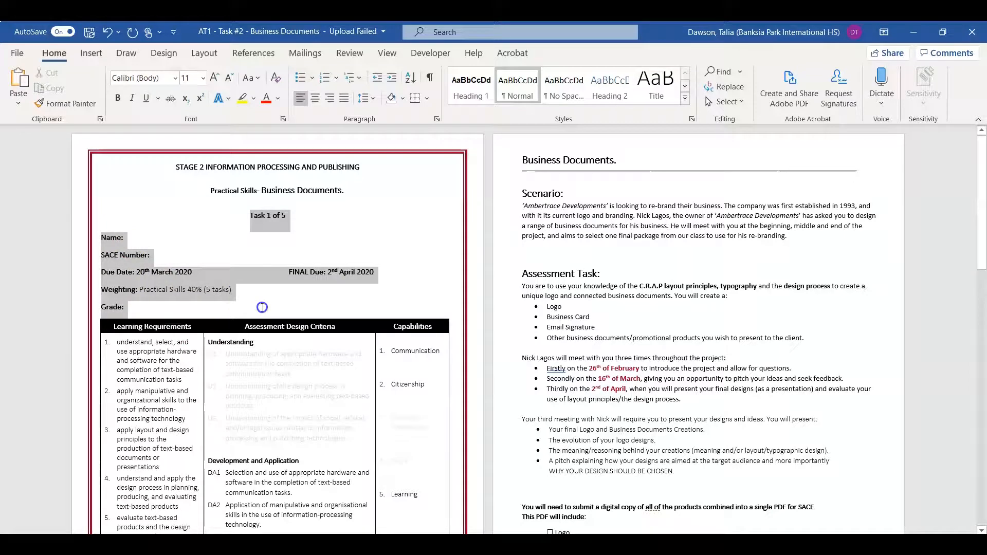
click(149, 266)
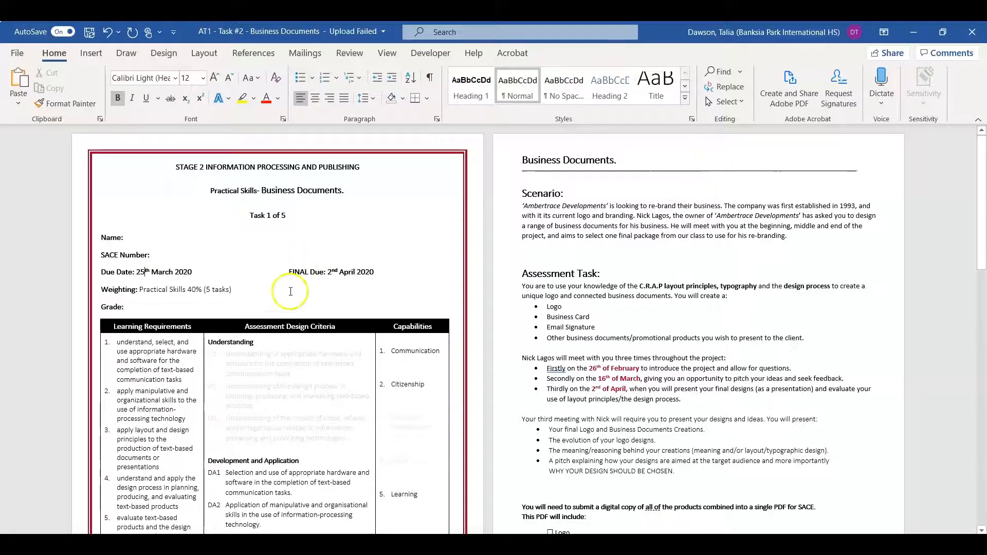
scroll(289, 327, down, 7)
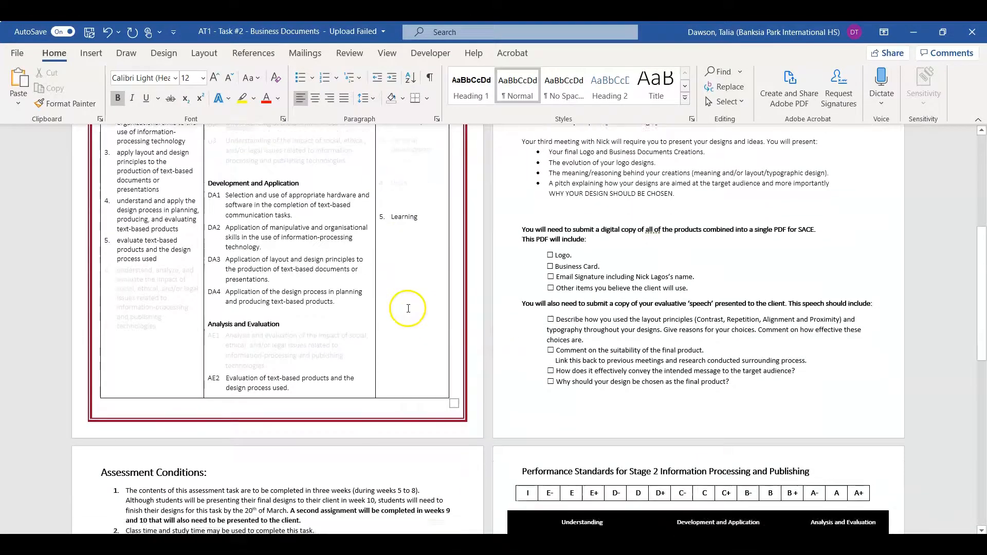
scroll(398, 309, up, 5)
click(121, 251)
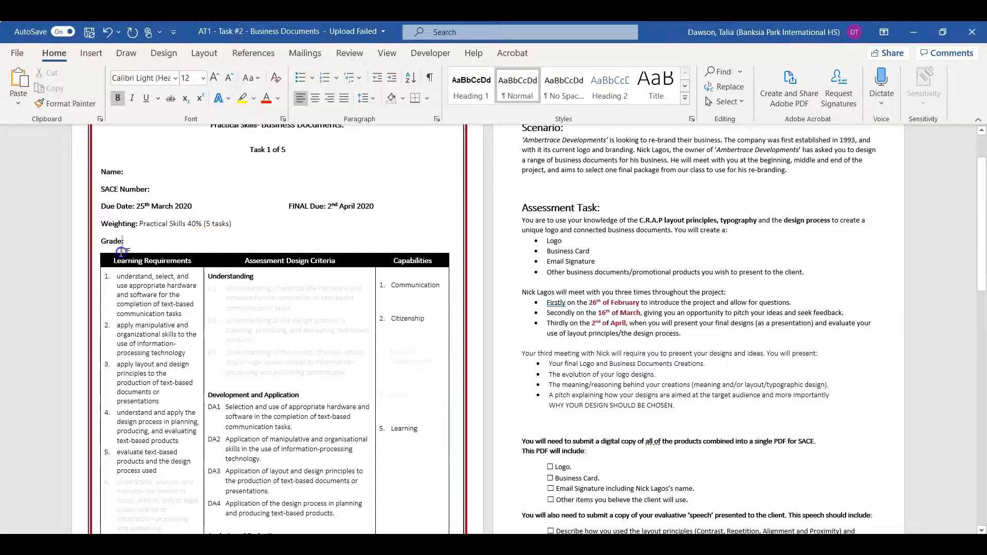
scroll(288, 287, down, 15)
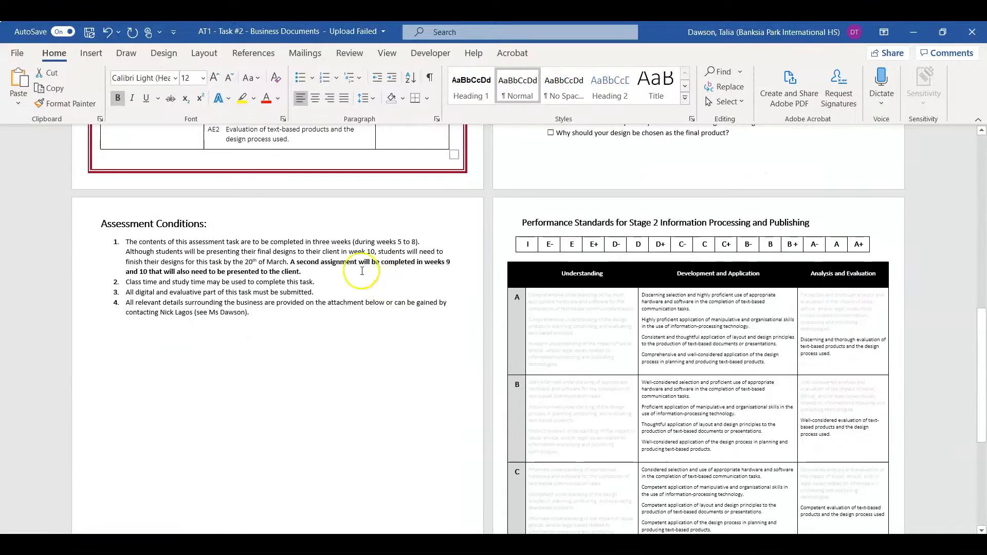
Start exporting the task sheet with Create Adobe PDF
click(18, 54)
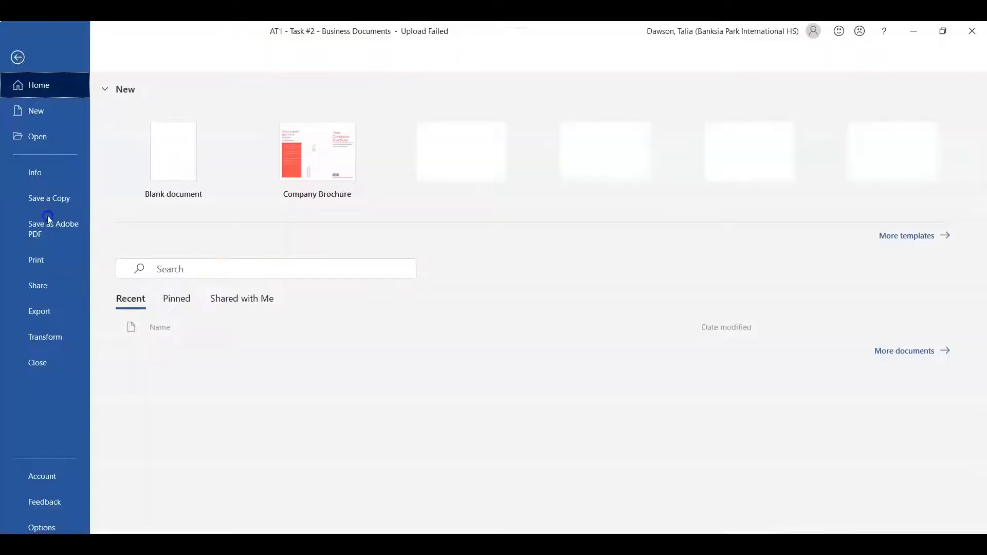
click(59, 310)
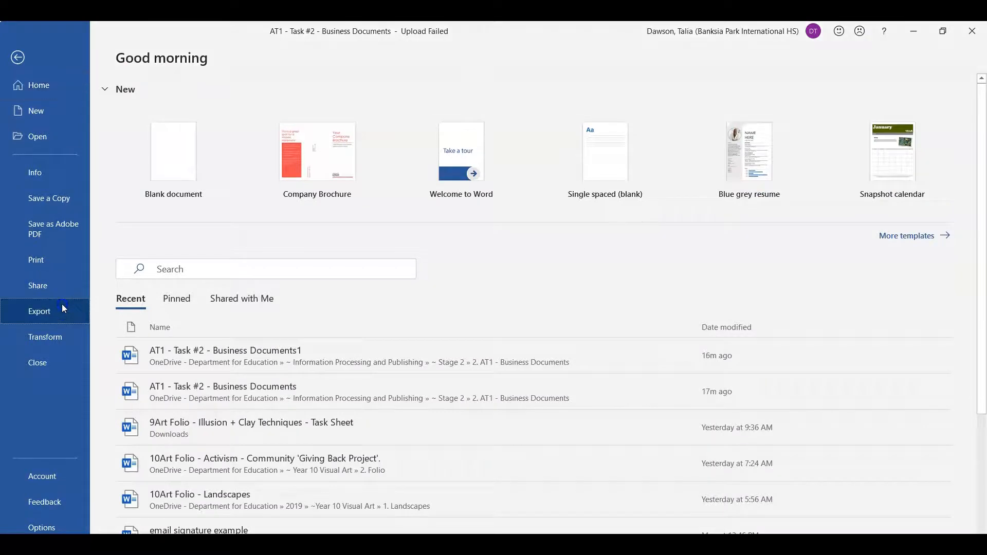
click(176, 112)
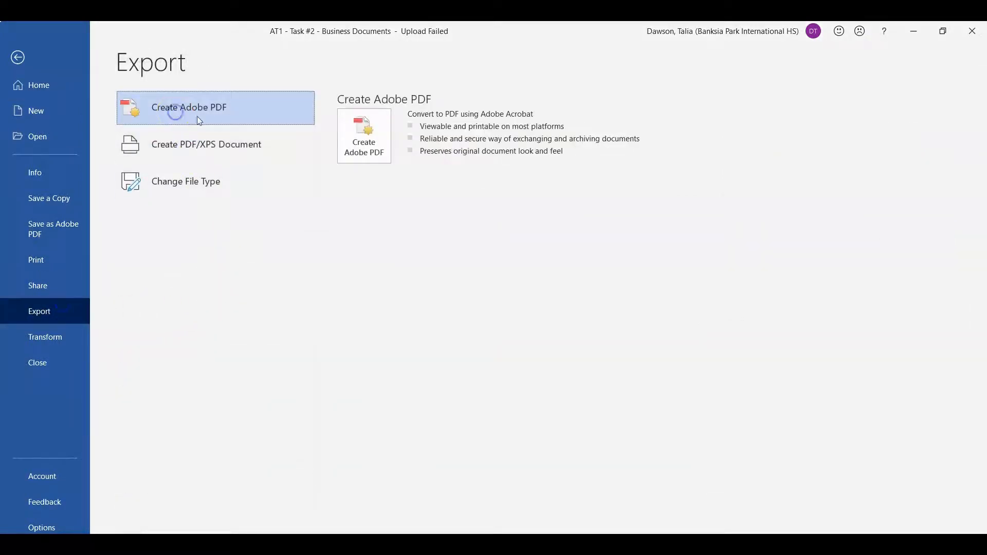
click(387, 144)
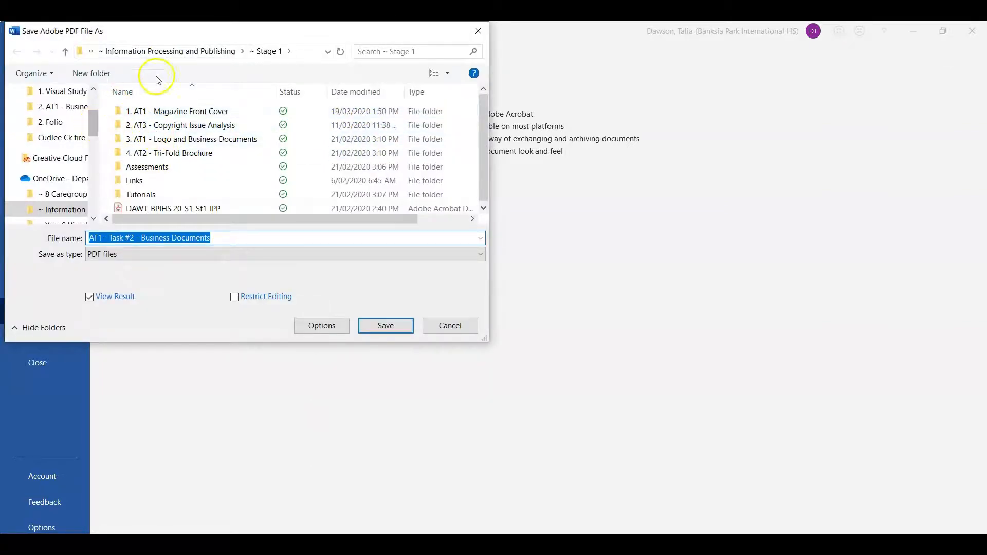
Save the PDF in "~ Stage 2 > 2. AT1 - Business Documents" under the name "AT1 - Task #2 - Business Documents - pdf"
click(170, 50)
double_click(183, 125)
double_click(194, 126)
click(229, 235)
click(231, 237)
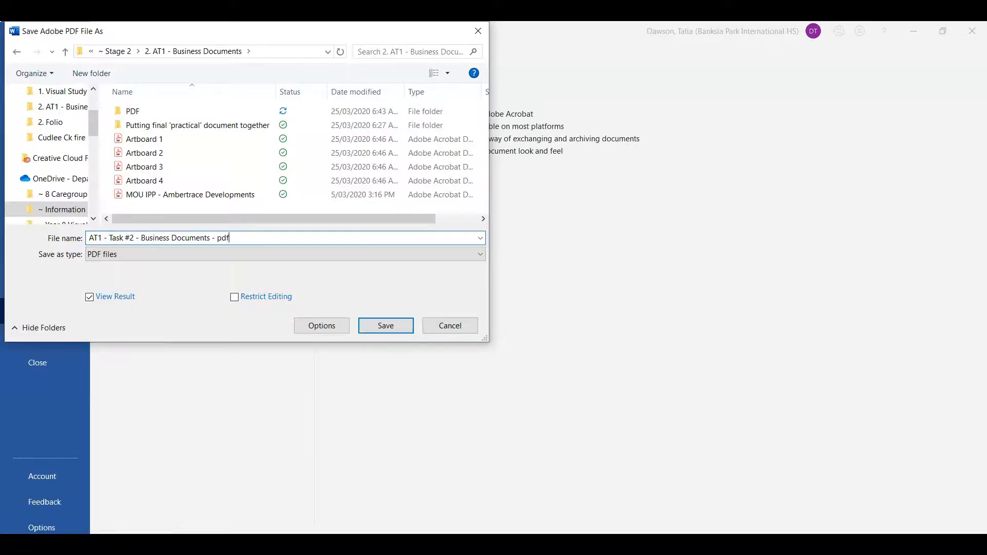
click(389, 325)
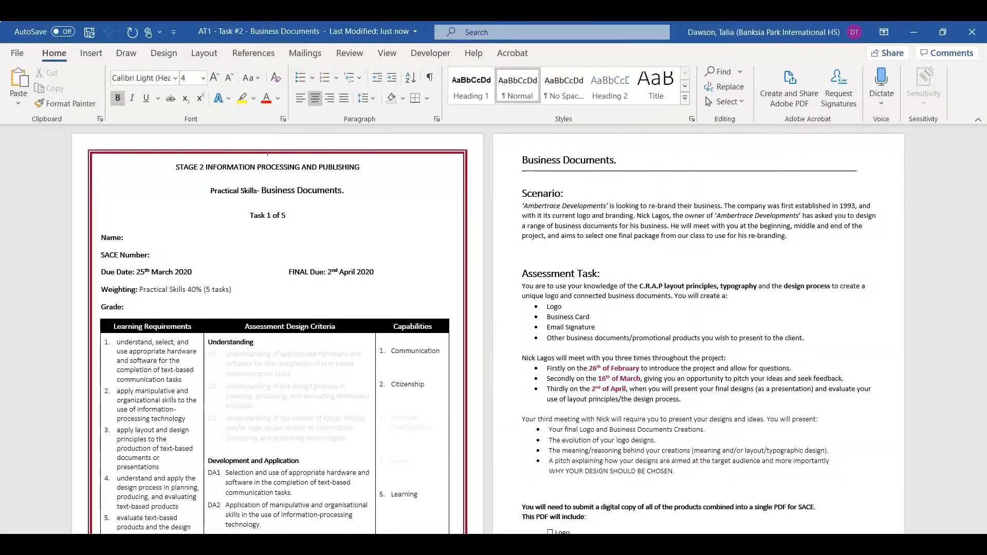
Switch to Acrobat and bring the exported task sheet PDF to the front
mouse_move(620, 553)
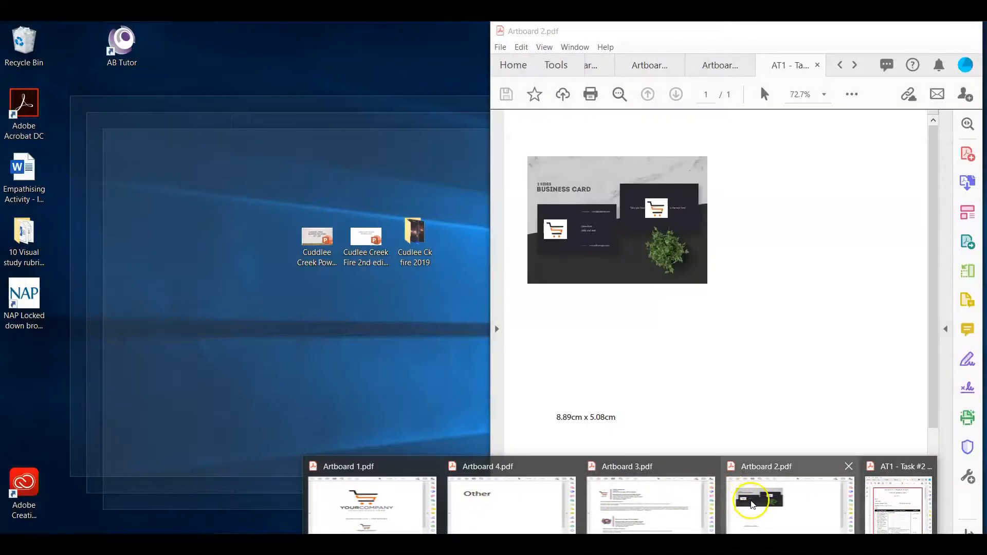
click(885, 525)
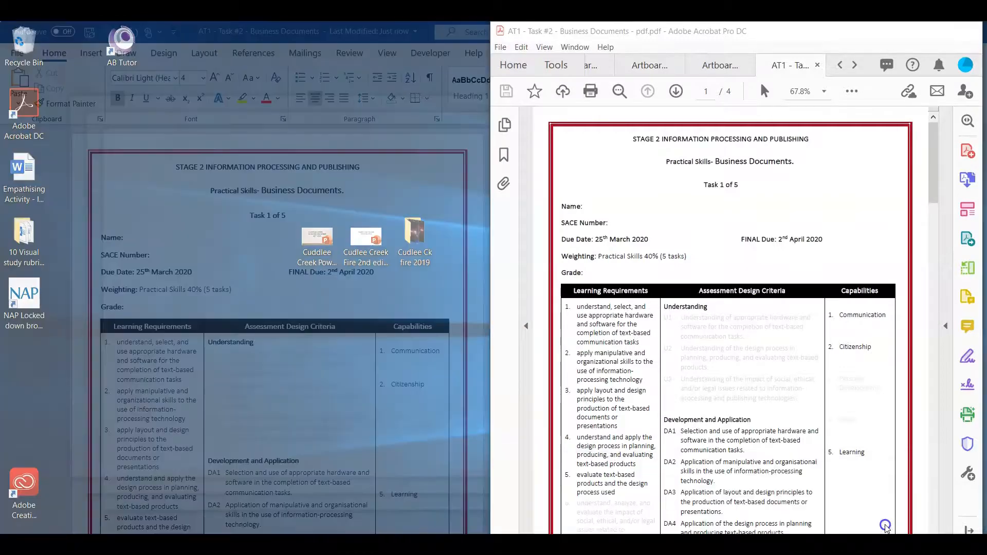
Start Combine Files and add all the open PDFs, namely the AT1 task sheet and Artboards 1 to 4
click(940, 31)
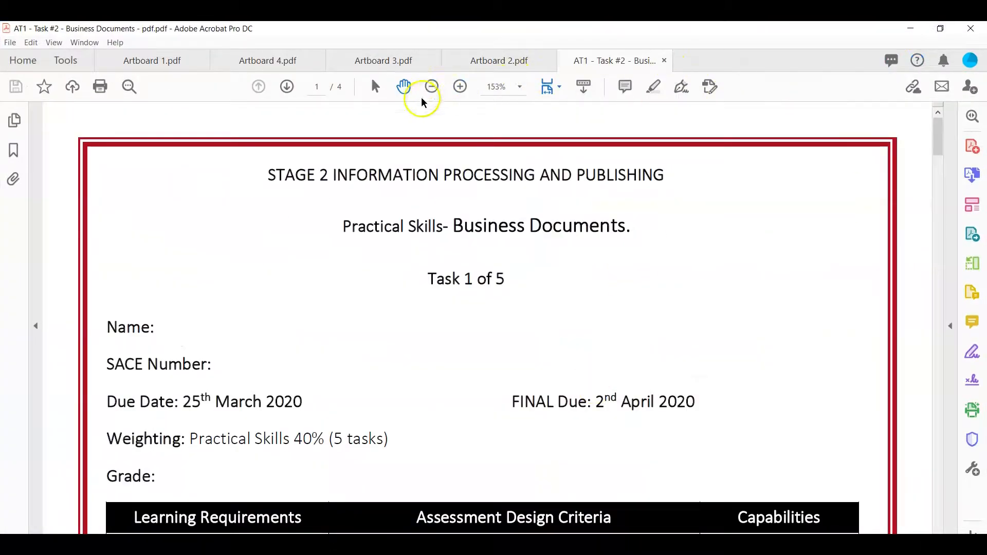
click(431, 88)
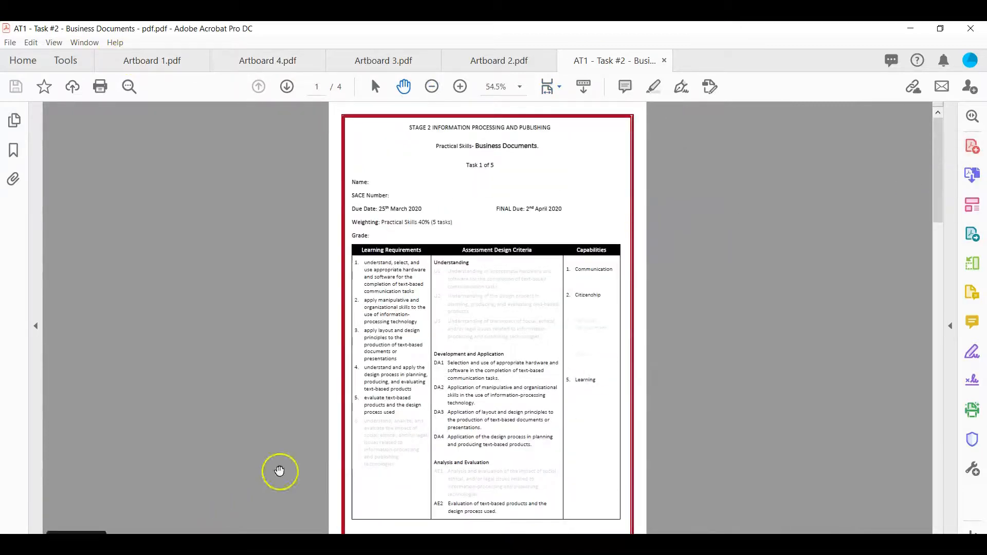
click(968, 176)
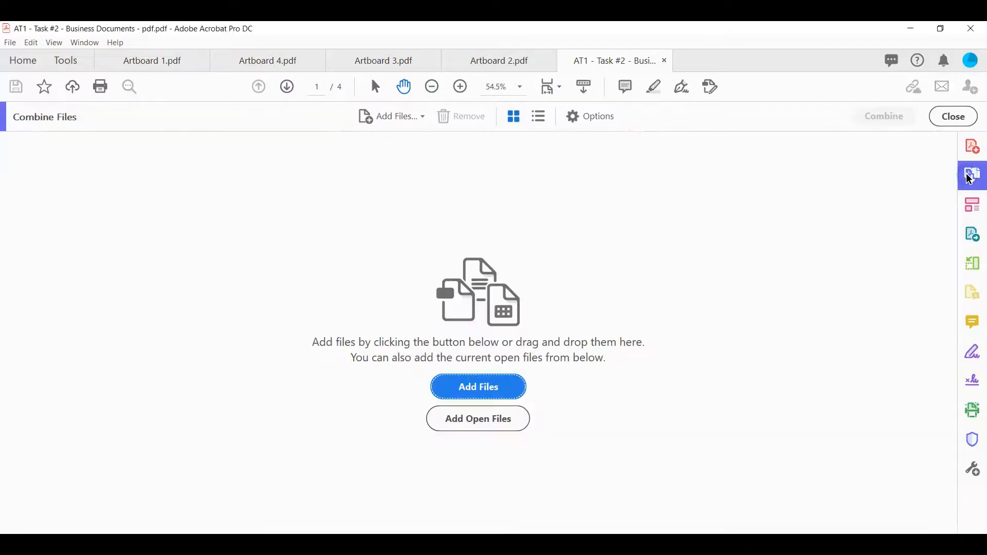
click(443, 403)
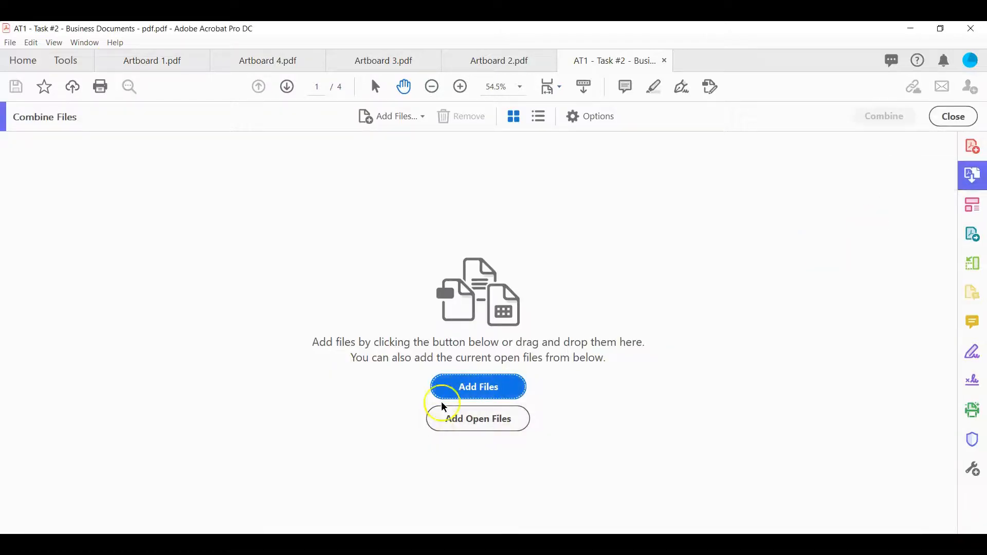
click(491, 394)
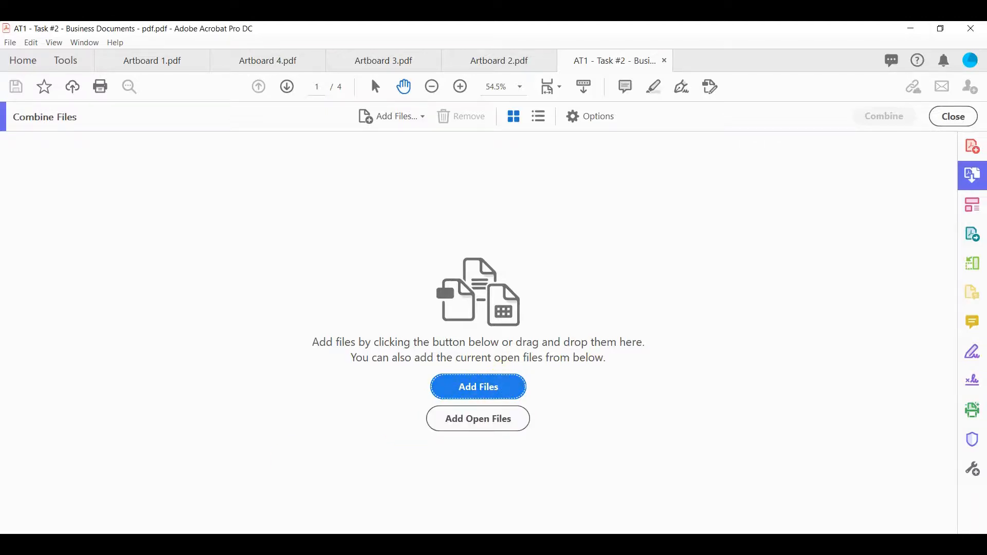
click(470, 415)
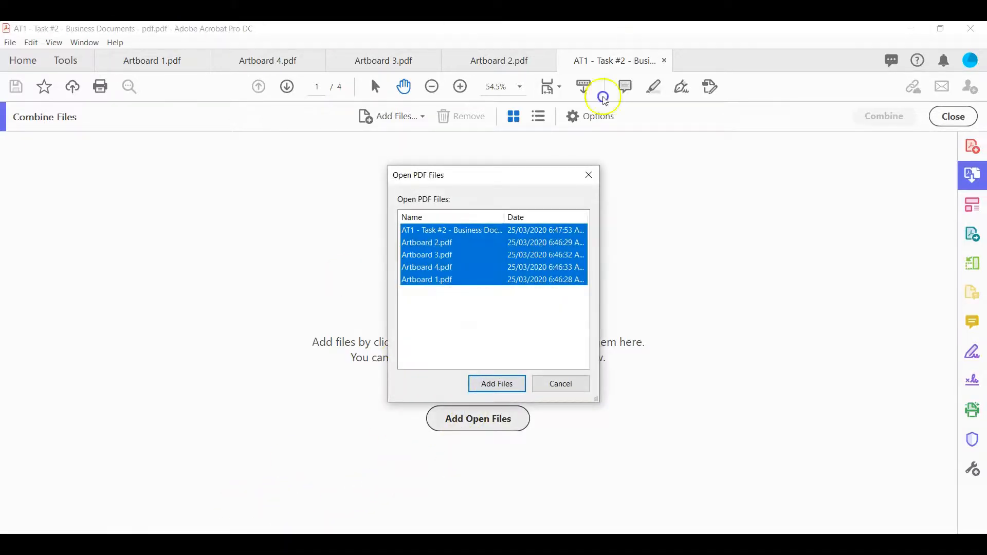
click(506, 383)
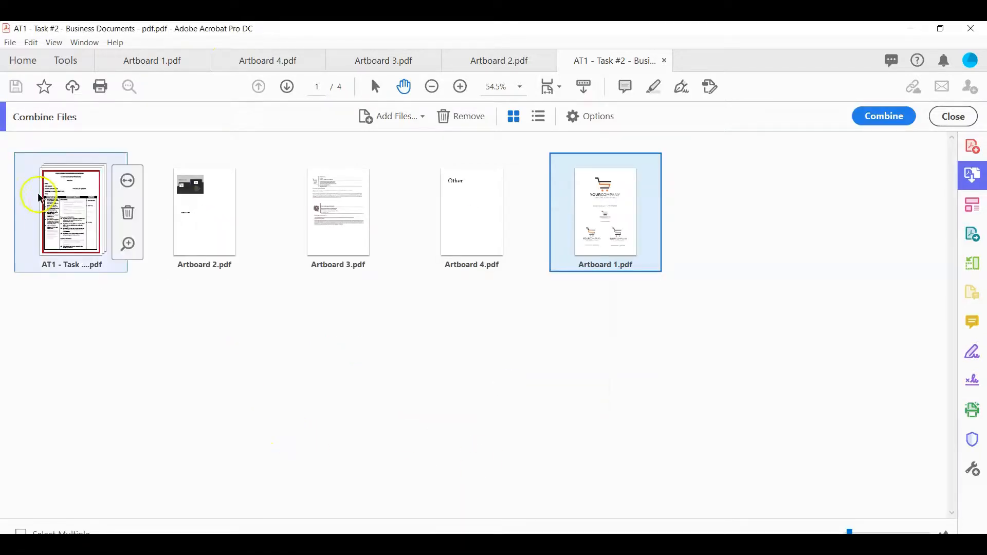
Move Artboard 1.pdf directly after the task sheet and combine the files into a single PDF
mouse_move(36, 251)
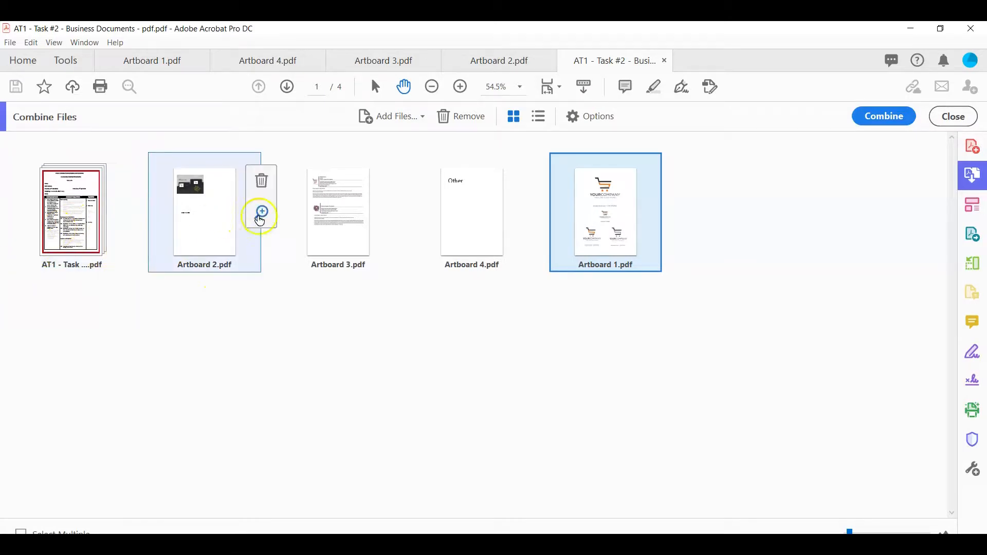
mouse_move(120, 218)
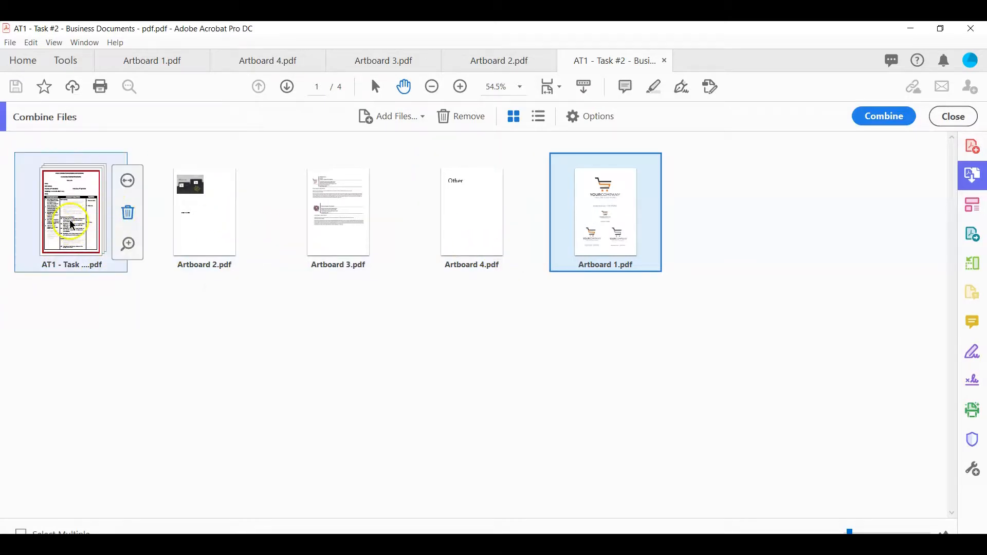
drag(562, 229, 149, 238)
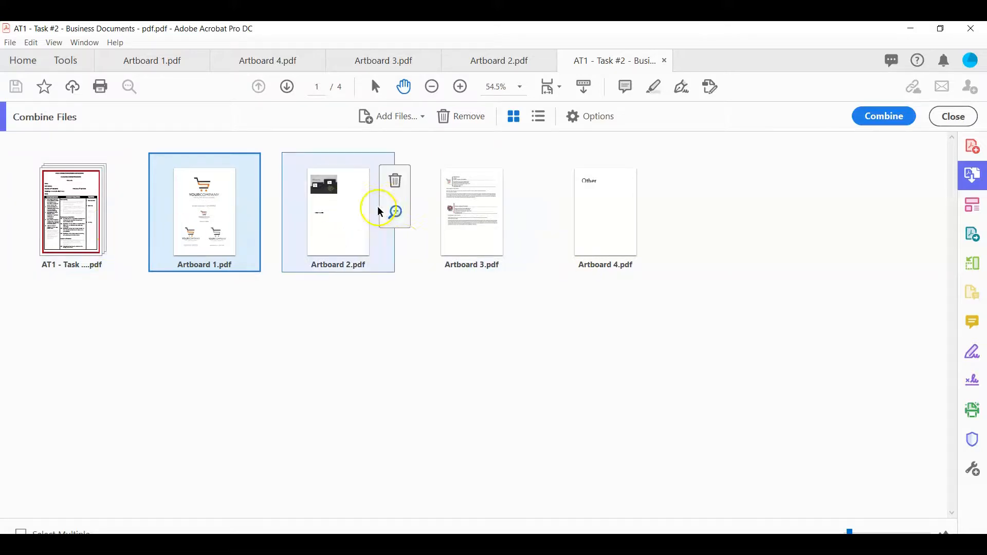
click(608, 201)
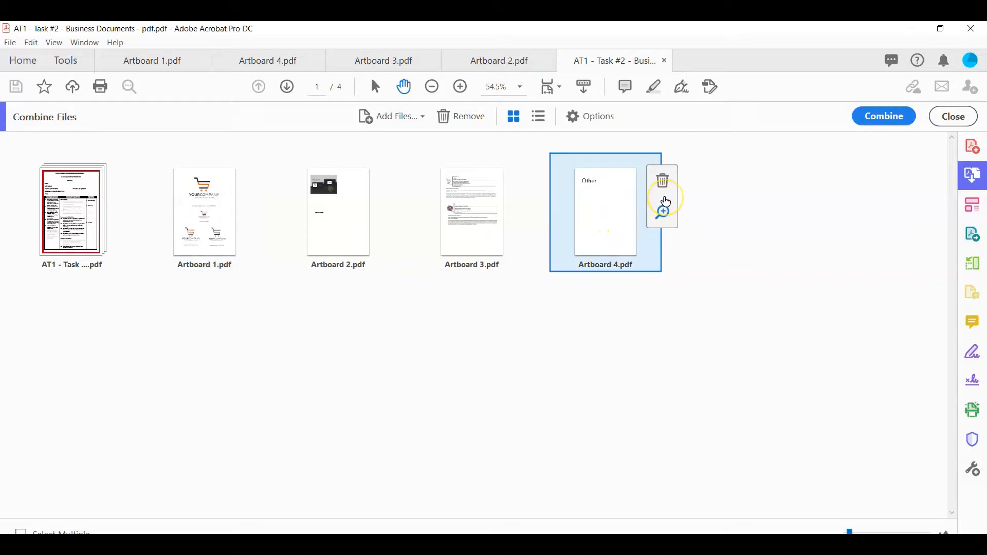
click(881, 116)
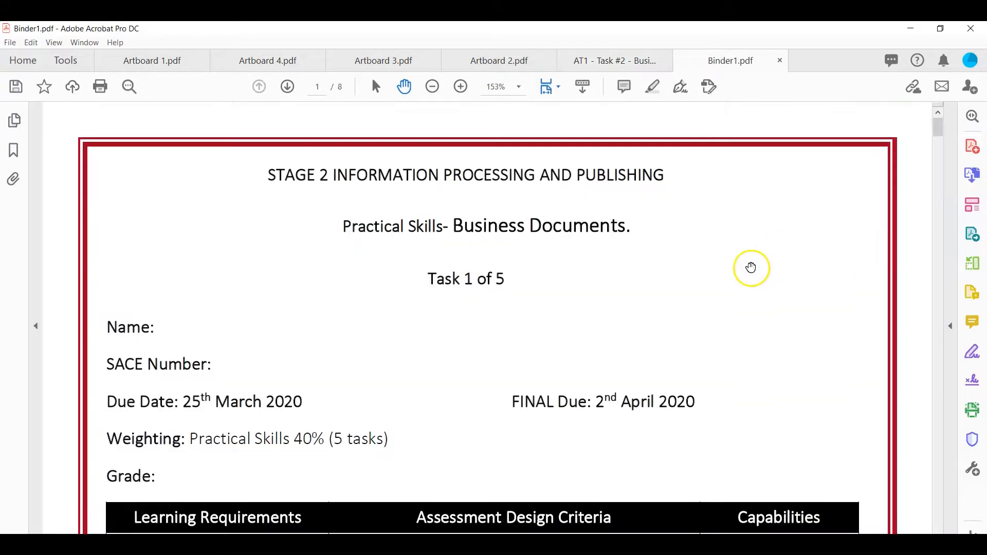
Review the pages of the combined PDF at 25% zoom, checking the order of the task sheet and artboard pages
click(432, 86)
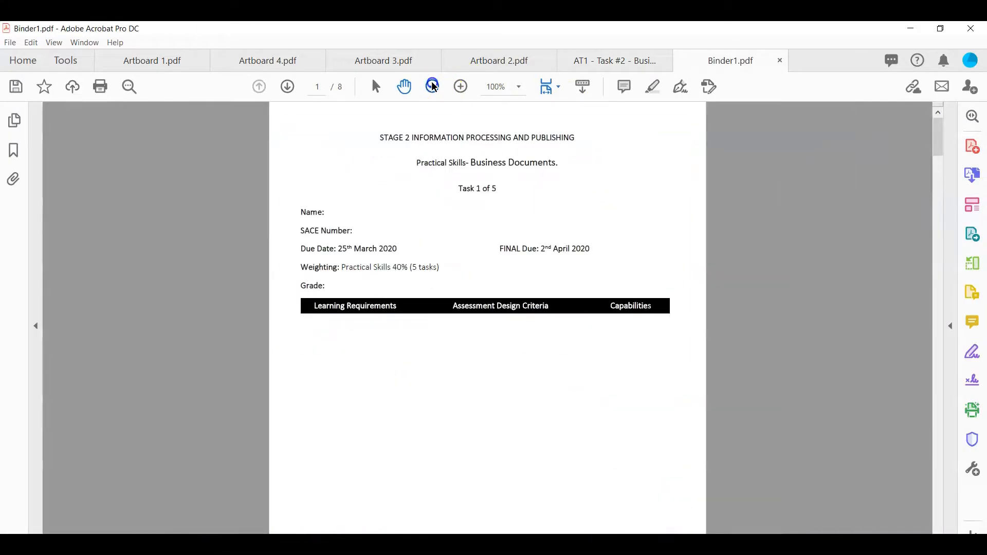
click(432, 86)
click(433, 87)
click(433, 87)
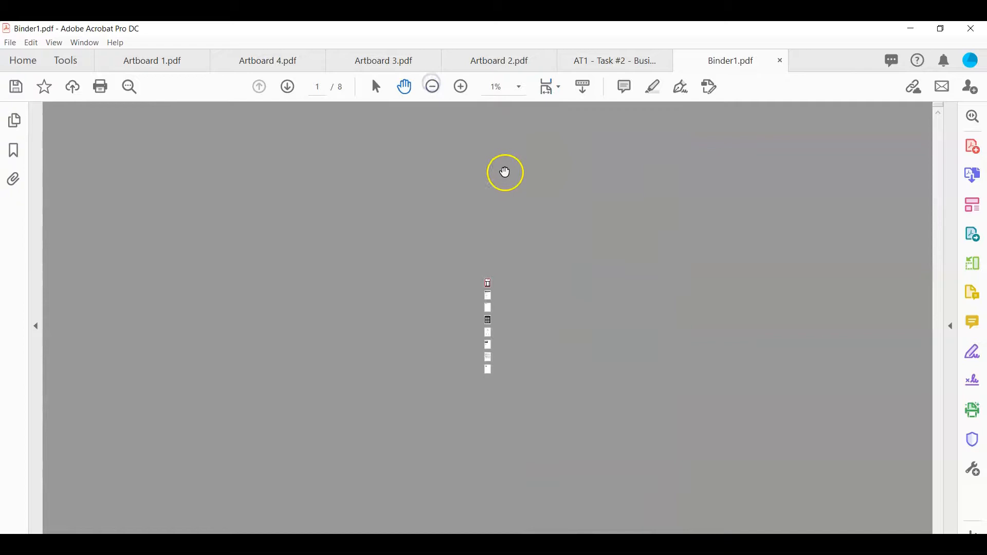
click(472, 95)
click(471, 95)
scroll(525, 167, down, 8)
scroll(469, 161, up, 5)
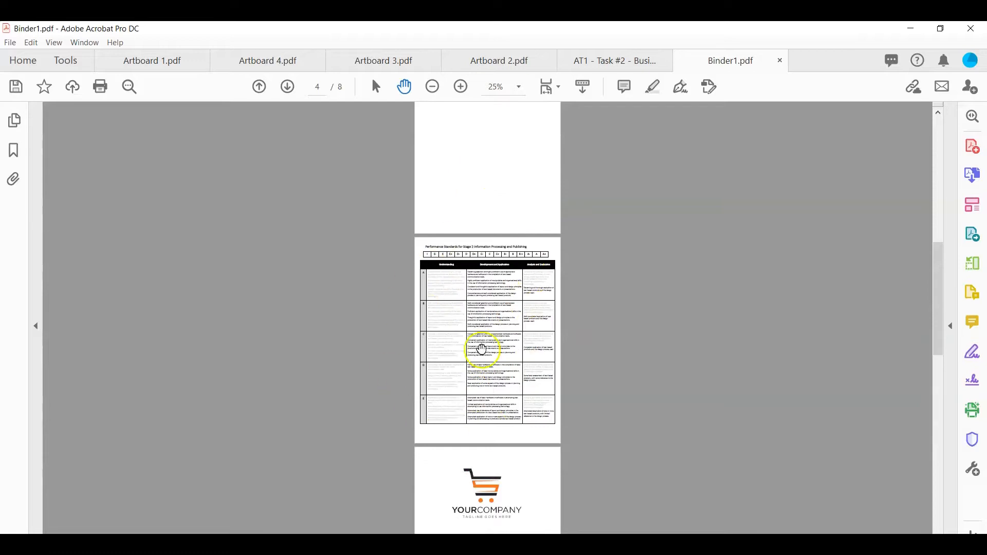
scroll(480, 346, down, 5)
scroll(476, 288, down, 6)
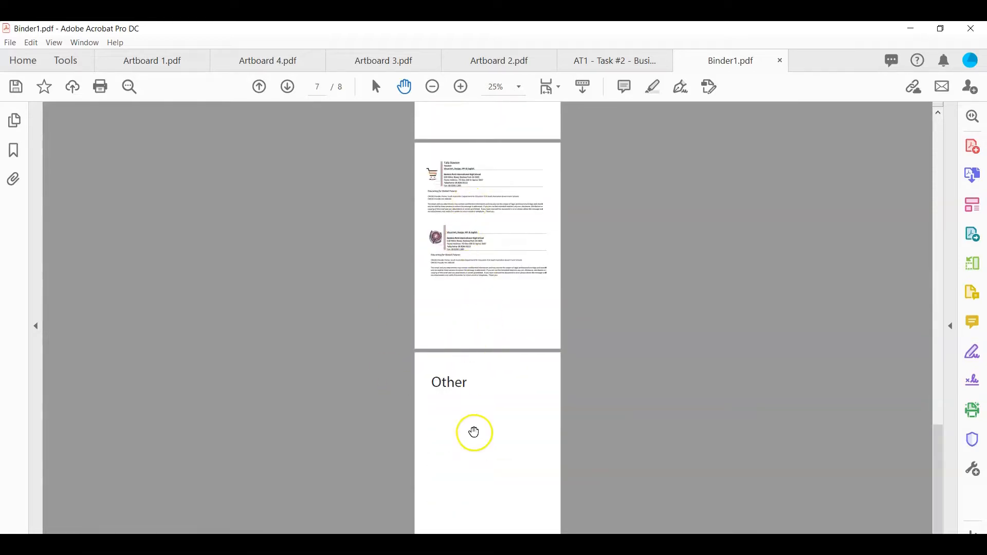
scroll(471, 393, down, 1)
scroll(407, 471, up, 15)
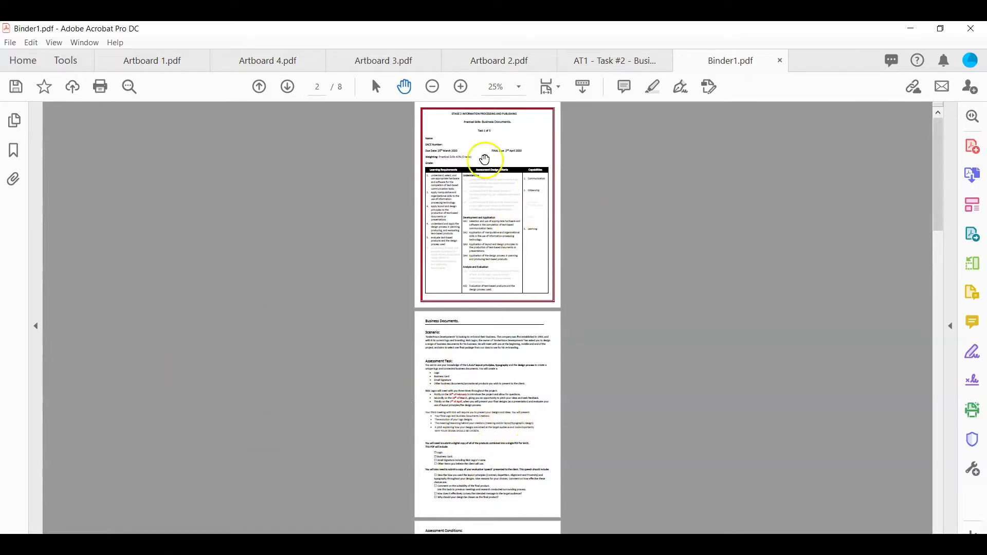
scroll(489, 380, down, 8)
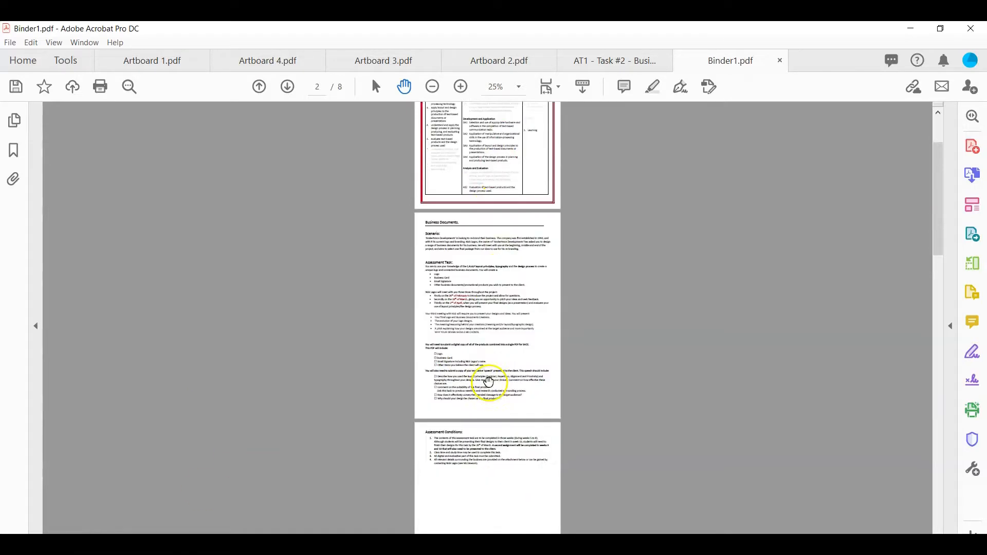
scroll(498, 376, down, 5)
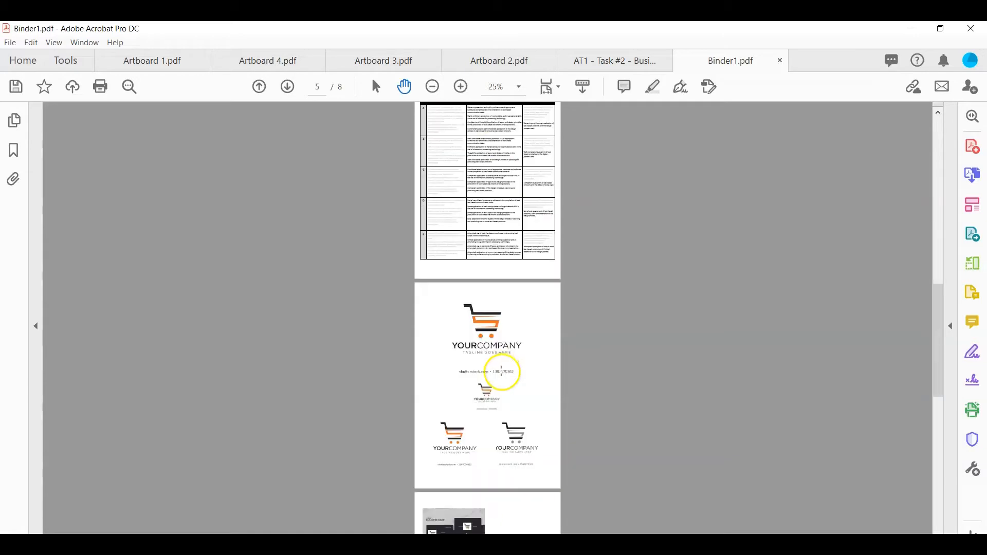